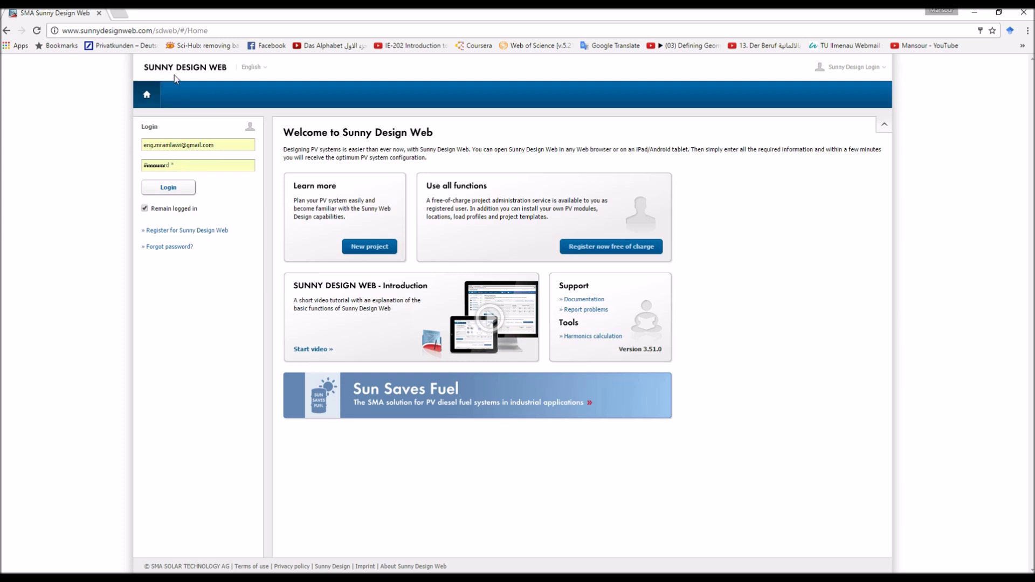
- Search the web for "sunney web design" in a new browser tab
{"action": "left_click", "coordinate": [119, 14]}
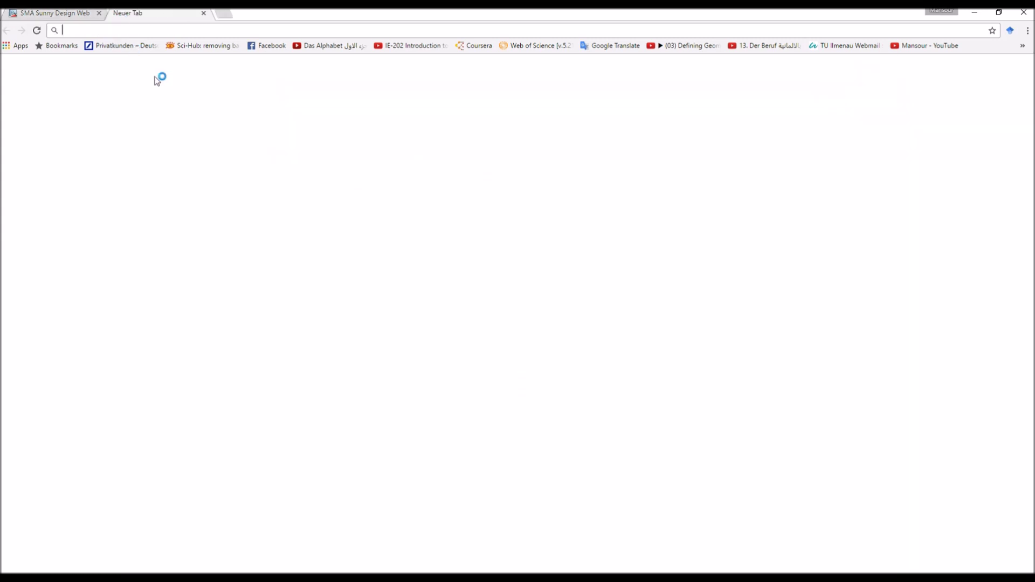
{"action": "type", "text": "sunne"}
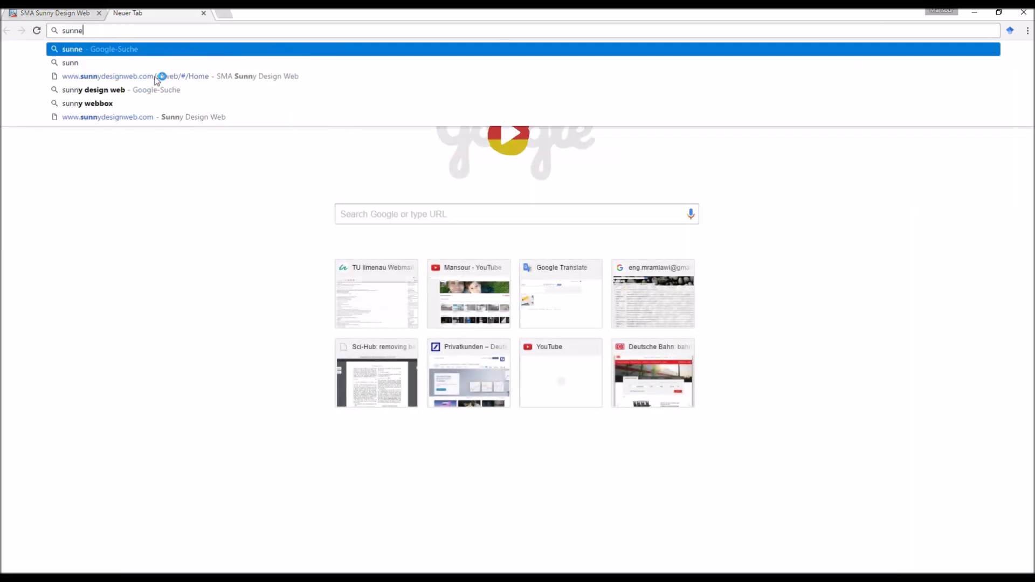
{"action": "type", "text": "y web des"}
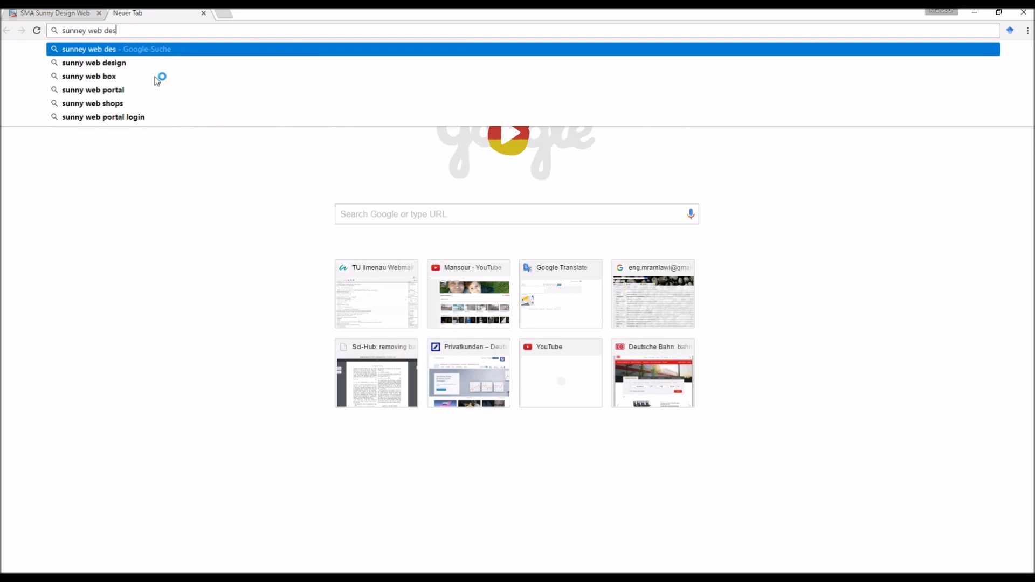
{"action": "type", "text": "ign"}
{"action": "key", "text": "Return"}
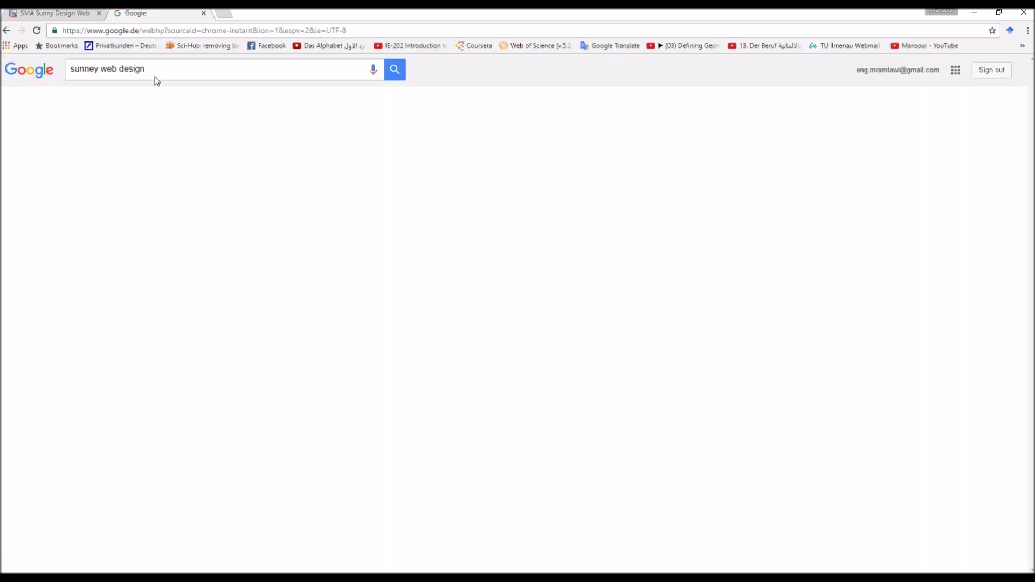
- Open the Sunny Design Web site from the search results and close the duplicate tab
{"action": "left_click", "coordinate": [184, 156]}
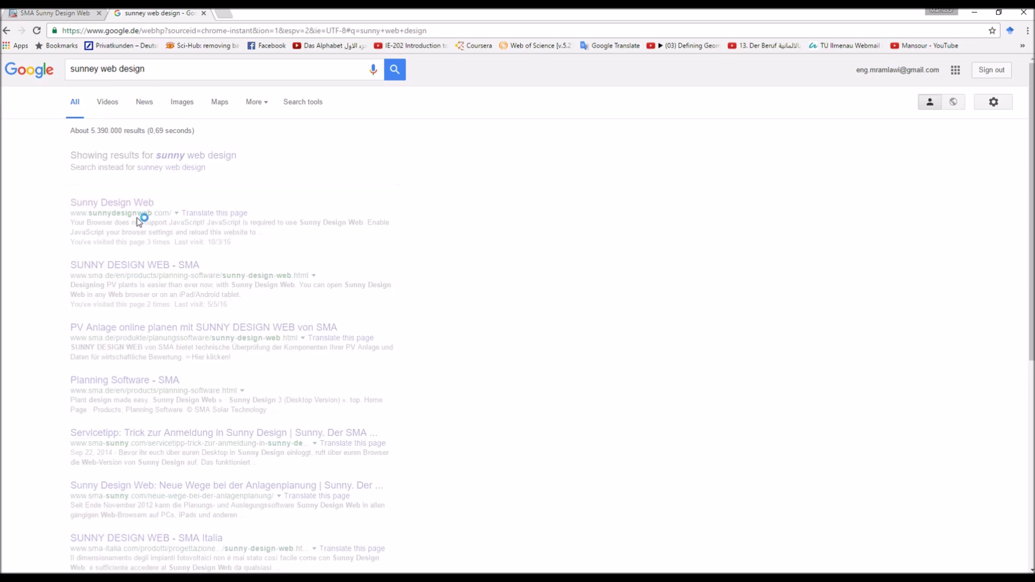
{"action": "left_click", "coordinate": [113, 155]}
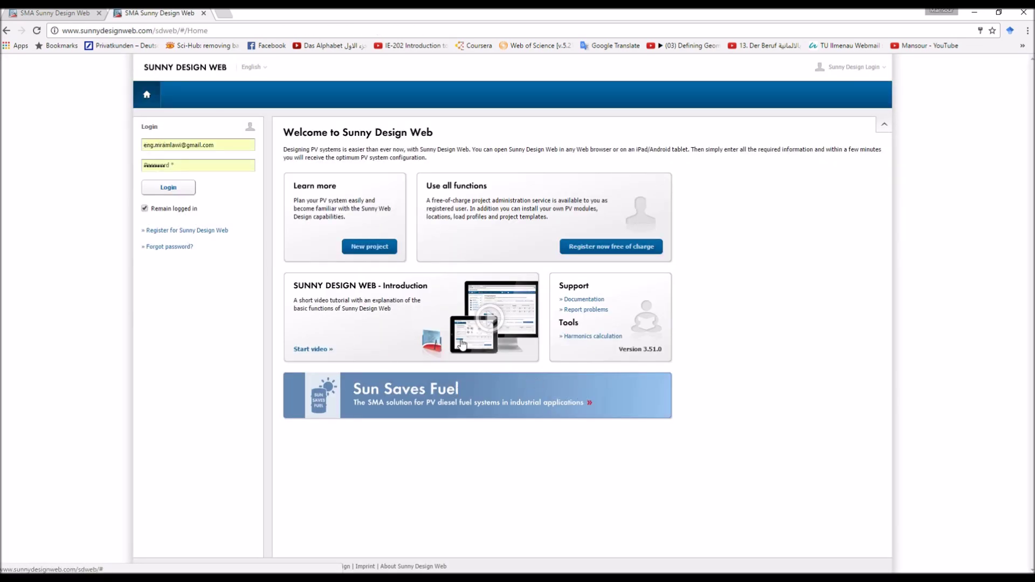
{"action": "left_click", "coordinate": [99, 13]}
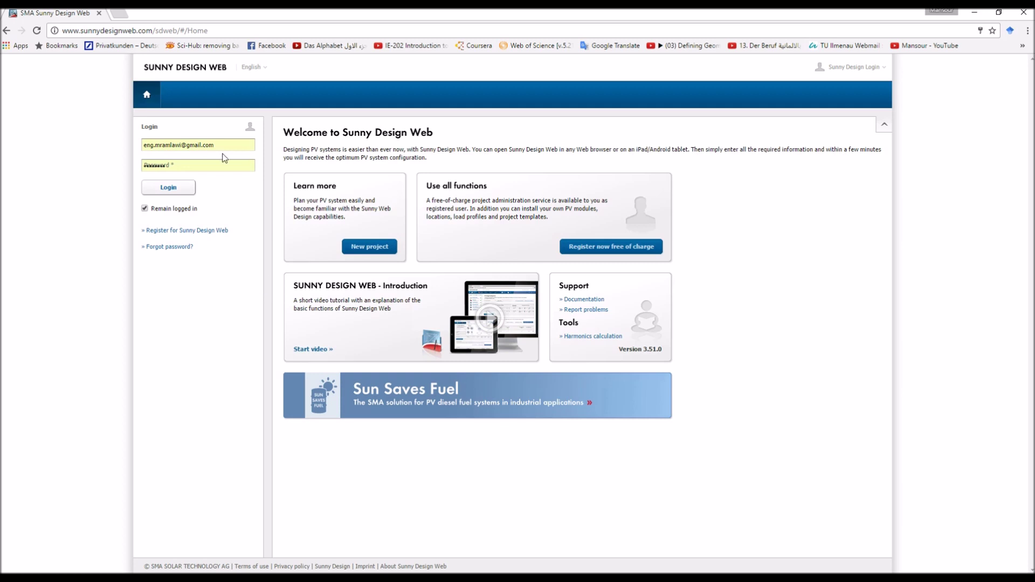
- Log in with the prefilled account and create a new PV project without grid connection
{"action": "left_click", "coordinate": [177, 190]}
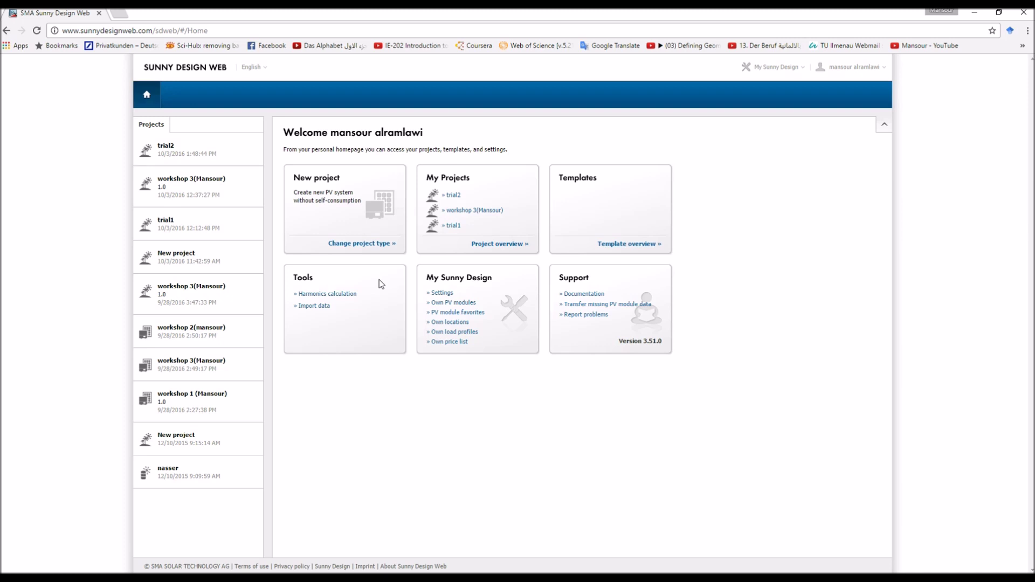
{"action": "left_click", "coordinate": [384, 243]}
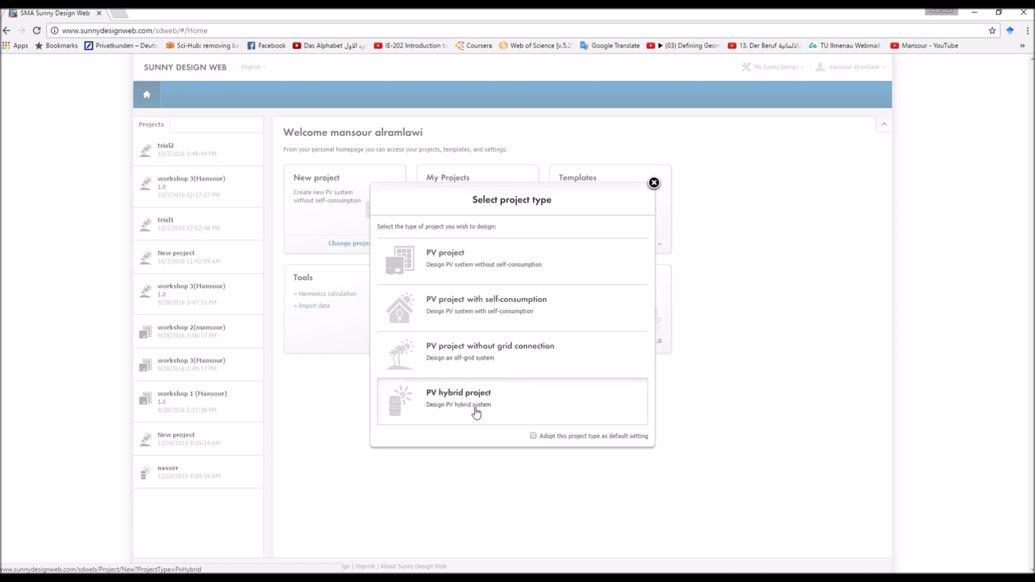
{"action": "left_click", "coordinate": [515, 359]}
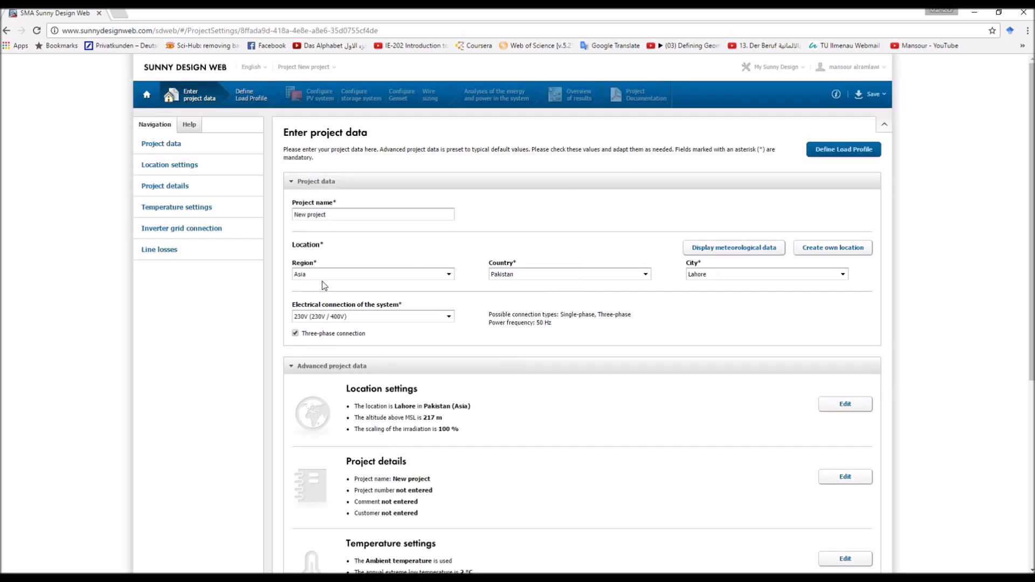
- Name the project youtube1
{"action": "triple_click", "coordinate": [302, 216]}
{"action": "type", "text": "Lahore"}
{"action": "key", "text": "BackSpace"}
{"action": "key", "text": "BackSpace"}
{"action": "key", "text": "BackSpace"}
{"action": "key", "text": "BackSpace"}
{"action": "key", "text": "BackSpace"}
{"action": "key", "text": "BackSpace"}
{"action": "type", "text": "youtube1"}
- Set the project location to Amman, Jordan, and accept the recommended PV array orientation values for it
{"action": "scroll", "coordinate": [357, 316], "scroll_direction": "down", "scroll_amount": 1}
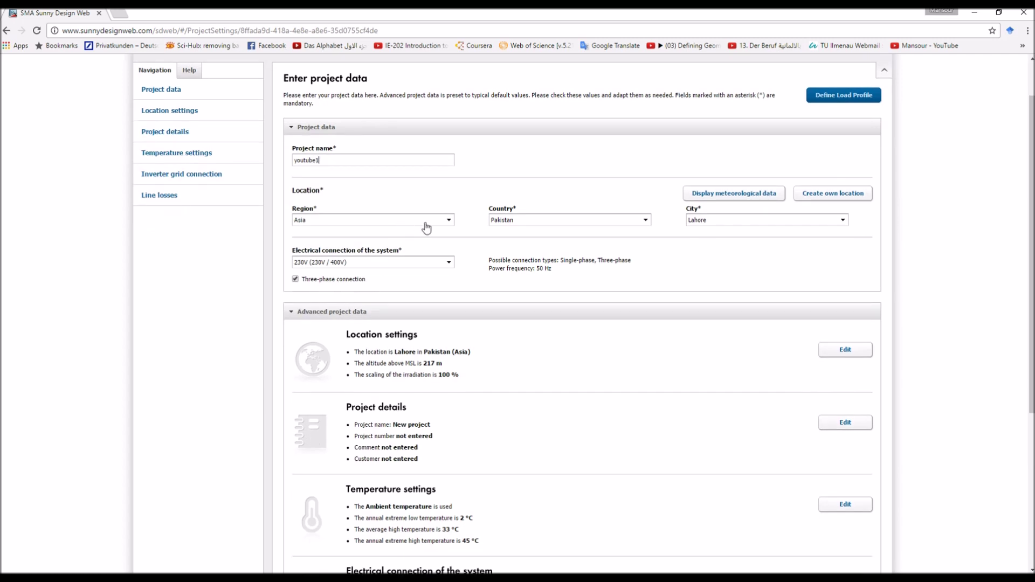
{"action": "left_click", "coordinate": [568, 223]}
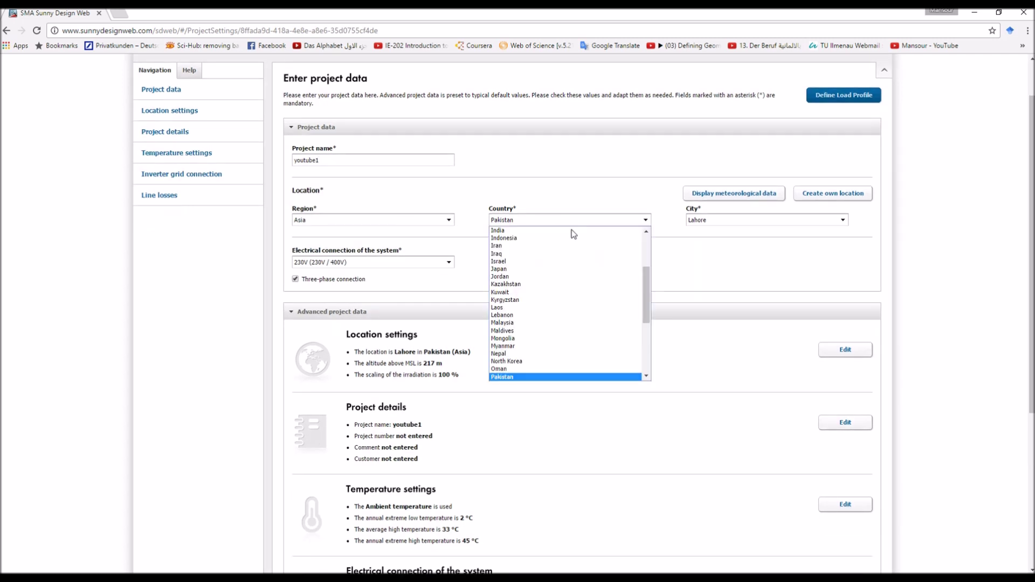
{"action": "left_click", "coordinate": [555, 277]}
{"action": "left_click", "coordinate": [771, 219]}
{"action": "left_click", "coordinate": [769, 246]}
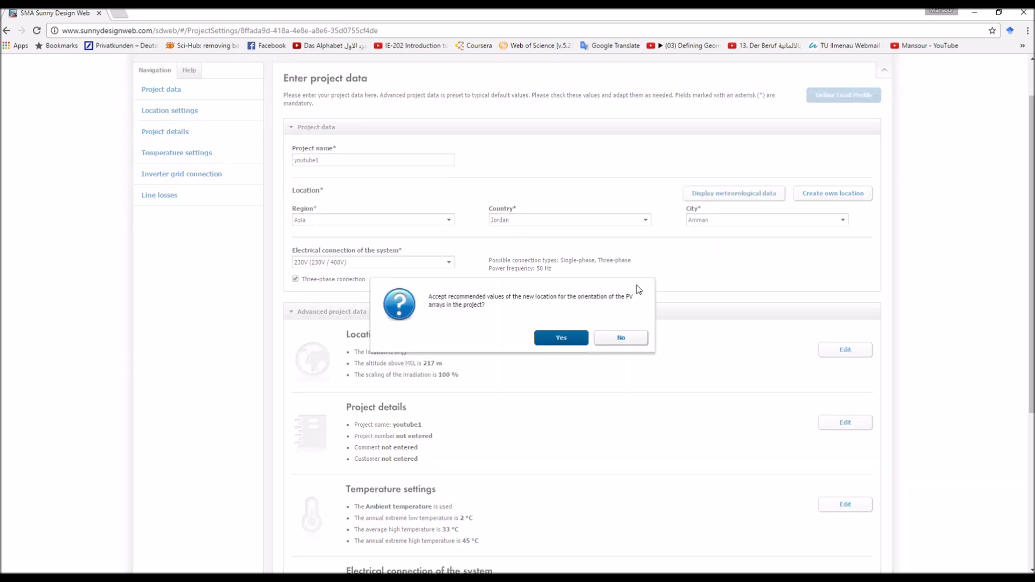
{"action": "left_click", "coordinate": [563, 338]}
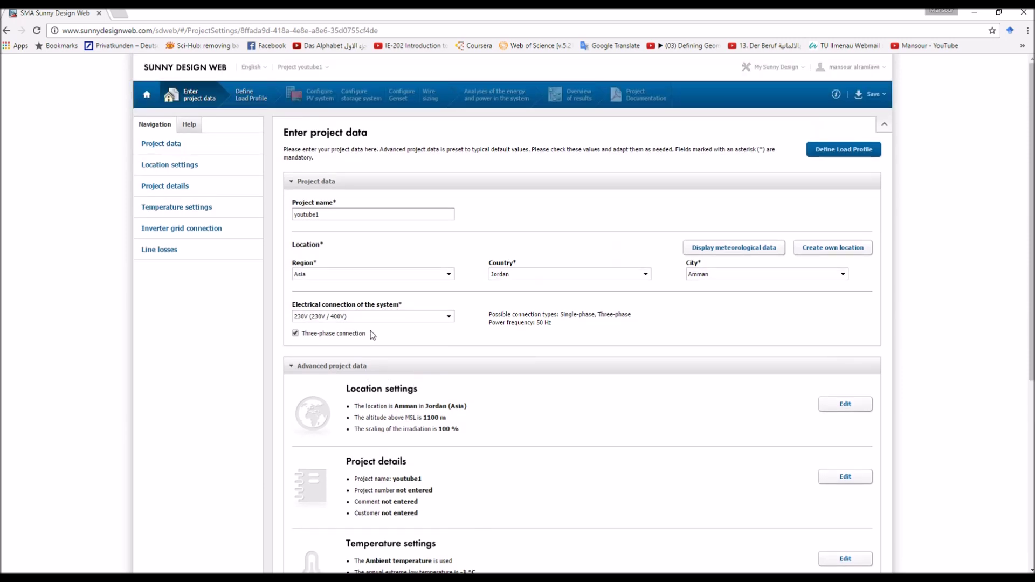
- Set the electrical connection of the system to 220V (220V / 380V)
{"action": "left_click", "coordinate": [367, 319]}
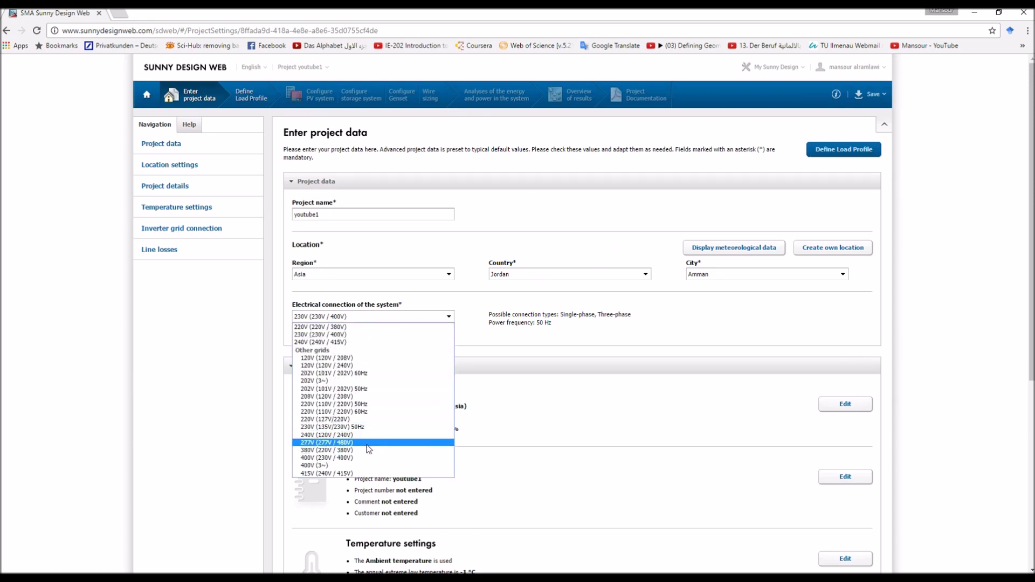
{"action": "left_click", "coordinate": [343, 327]}
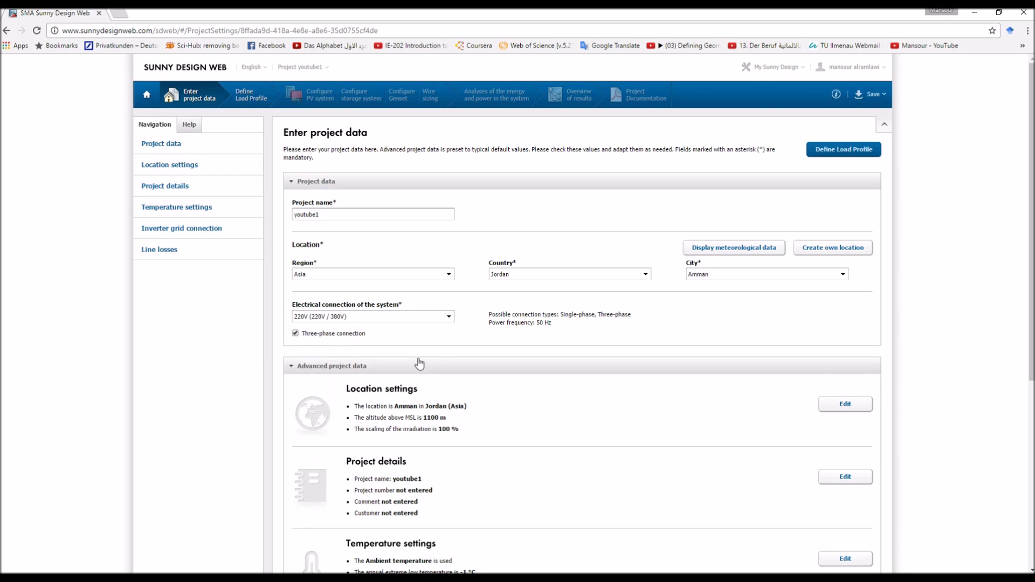
- Review the location data in the advanced project data and the site's meteorological irradiation and temperature charts
{"action": "scroll", "coordinate": [455, 344], "scroll_direction": "down", "scroll_amount": 2}
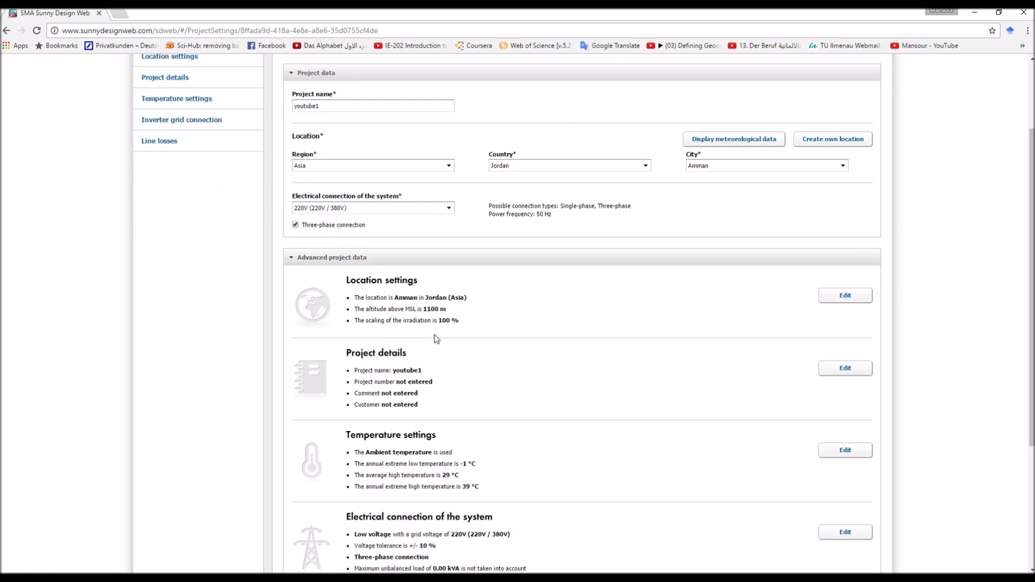
{"action": "scroll", "coordinate": [445, 345], "scroll_direction": "down", "scroll_amount": 2}
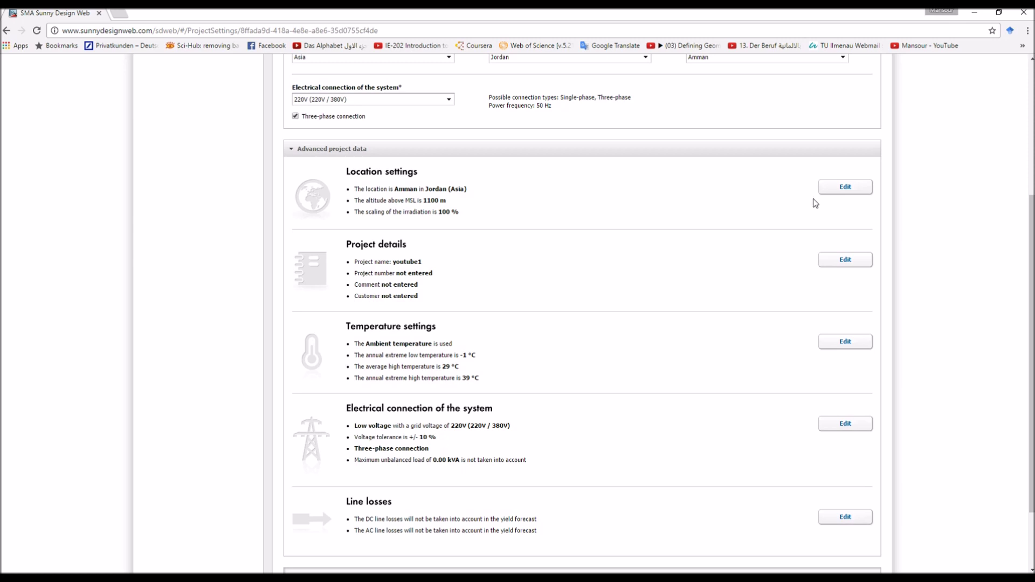
{"action": "left_click", "coordinate": [835, 194]}
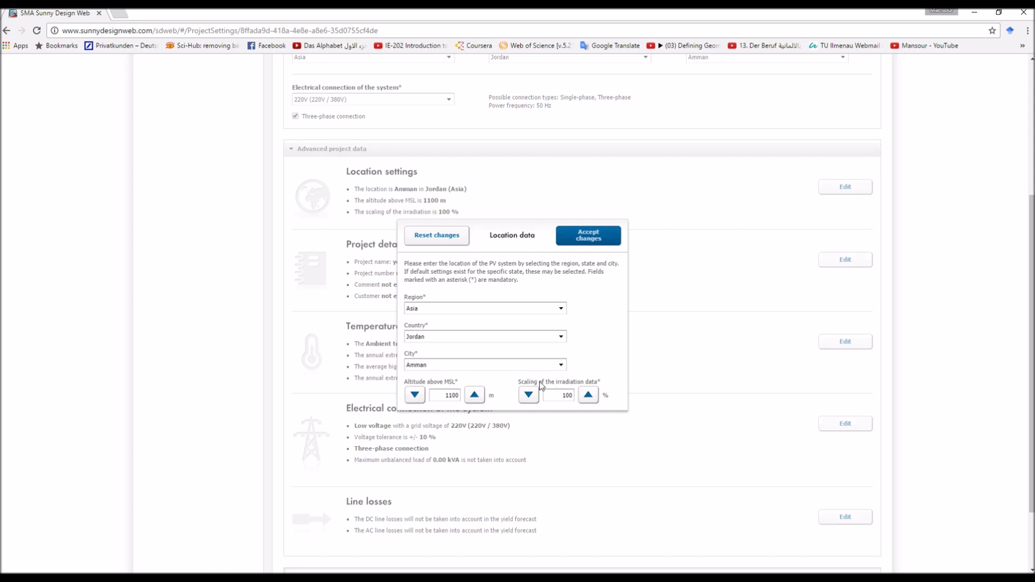
{"action": "left_click", "coordinate": [599, 240]}
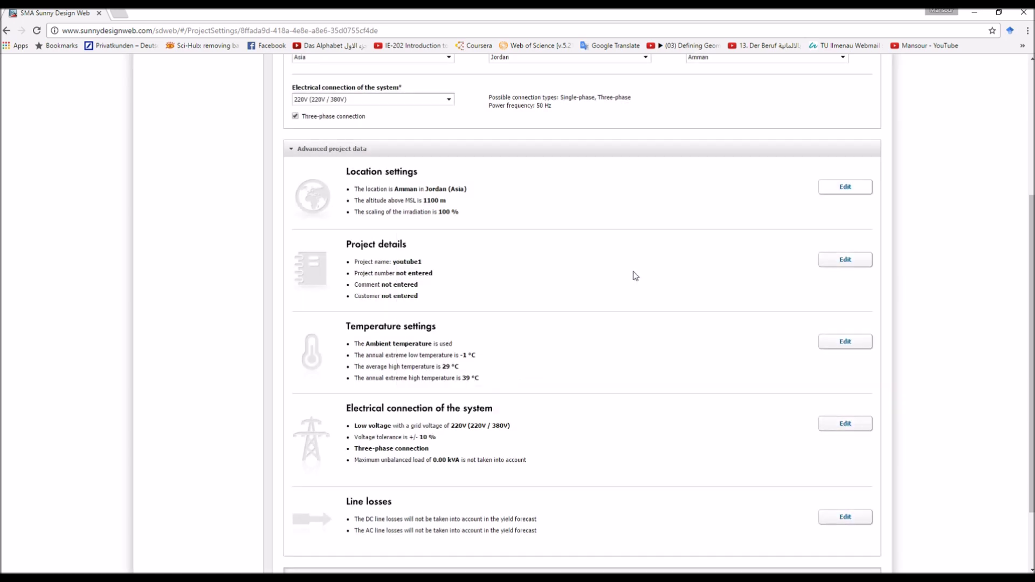
{"action": "scroll", "coordinate": [638, 275], "scroll_direction": "up", "scroll_amount": 4}
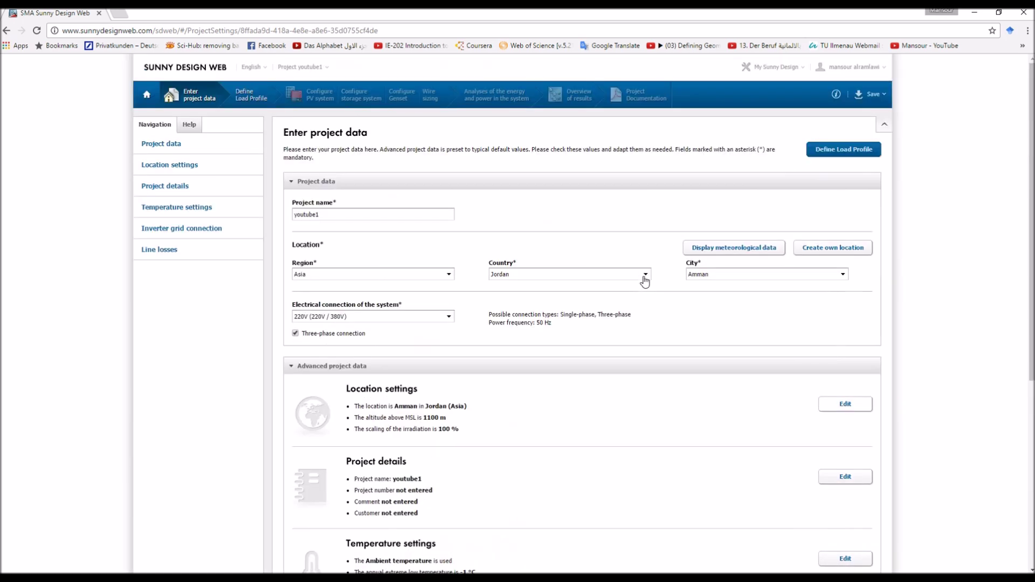
{"action": "left_click", "coordinate": [729, 252]}
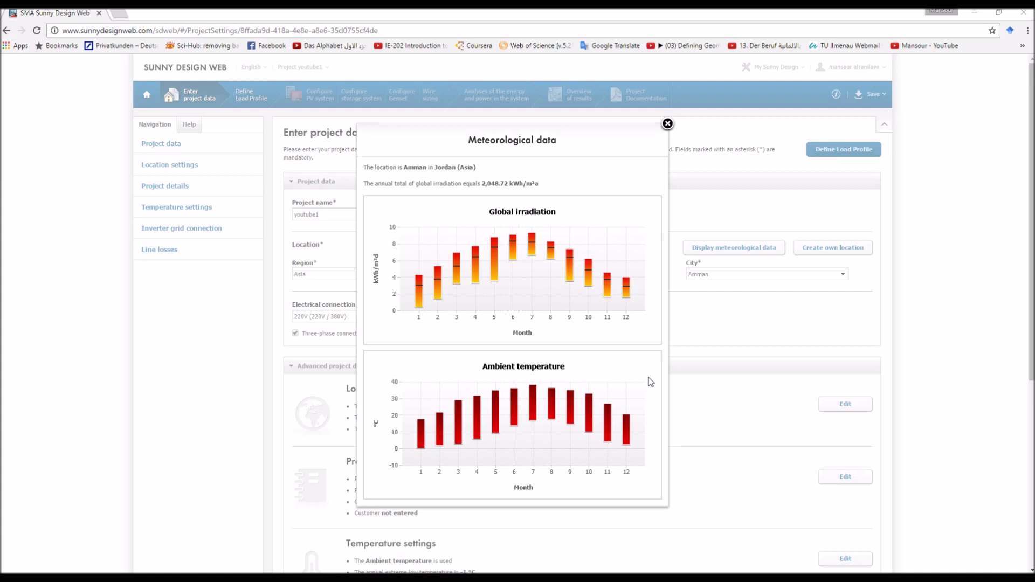
{"action": "left_click", "coordinate": [667, 123]}
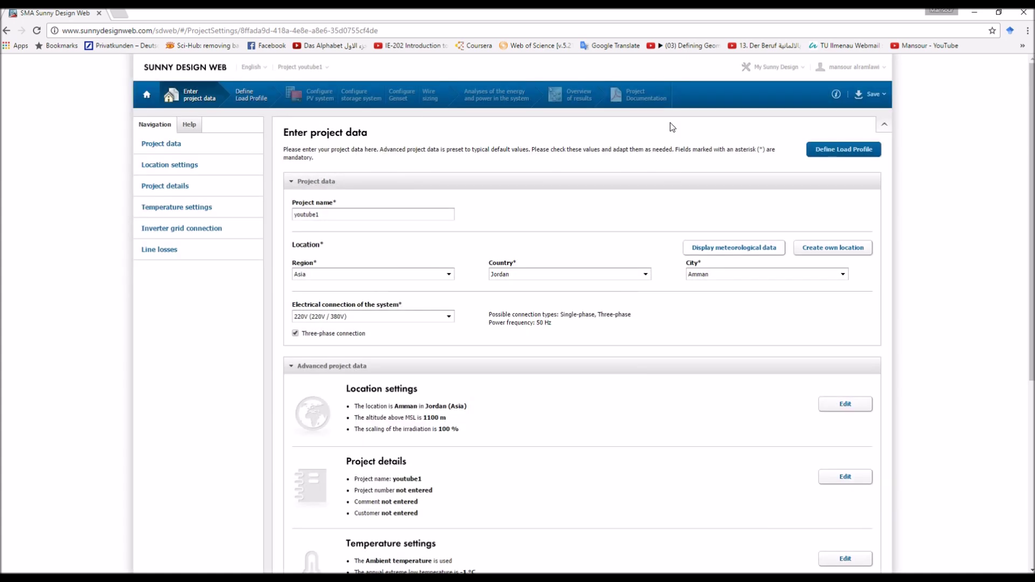
- Check the altitude and irradiation scaling in the location settings and accept them
{"action": "scroll", "coordinate": [648, 218], "scroll_direction": "down", "scroll_amount": 1}
{"action": "scroll", "coordinate": [648, 218], "scroll_direction": "down", "scroll_amount": 2}
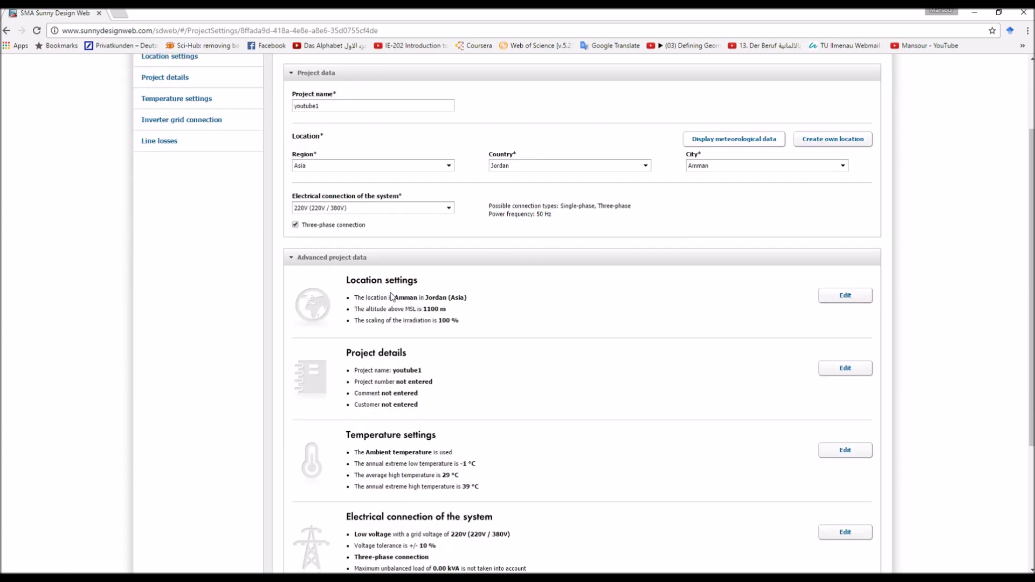
{"action": "left_click", "coordinate": [856, 298]}
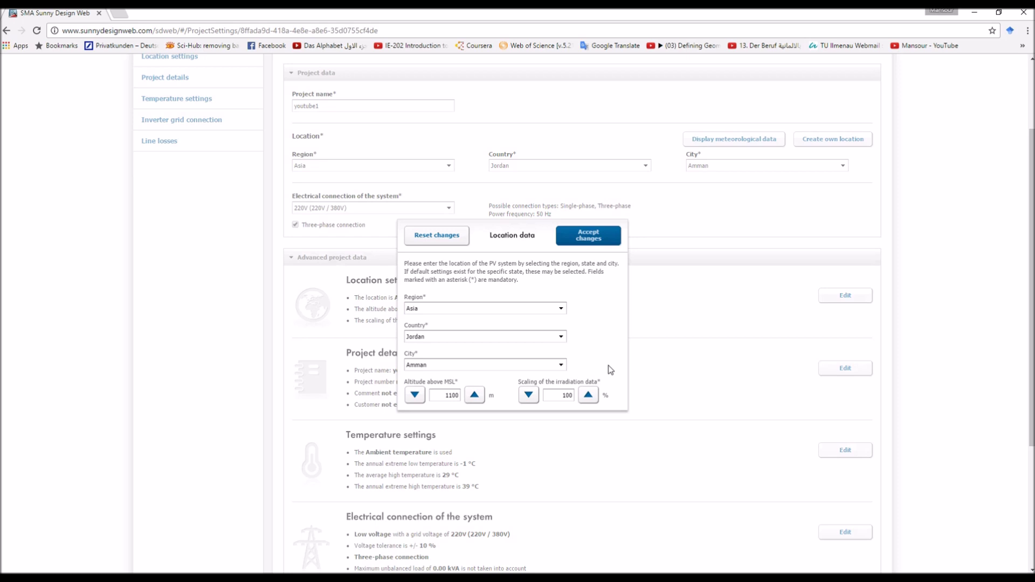
{"action": "left_click", "coordinate": [588, 235]}
- Switch the temperature settings to cell temperature and accept the changes
{"action": "scroll", "coordinate": [675, 380], "scroll_direction": "down", "scroll_amount": 2}
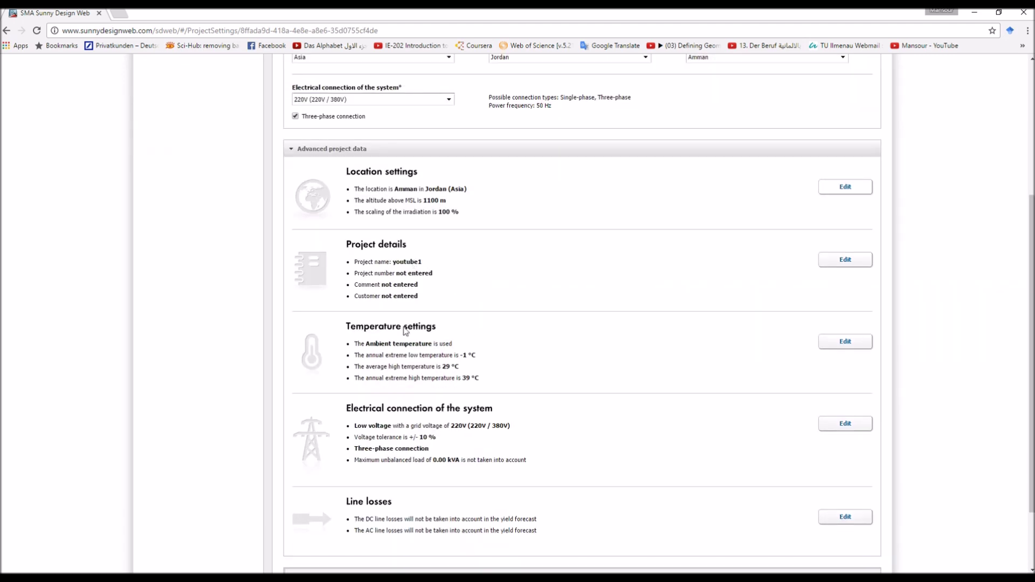
{"action": "scroll", "coordinate": [488, 304], "scroll_direction": "down", "scroll_amount": 1}
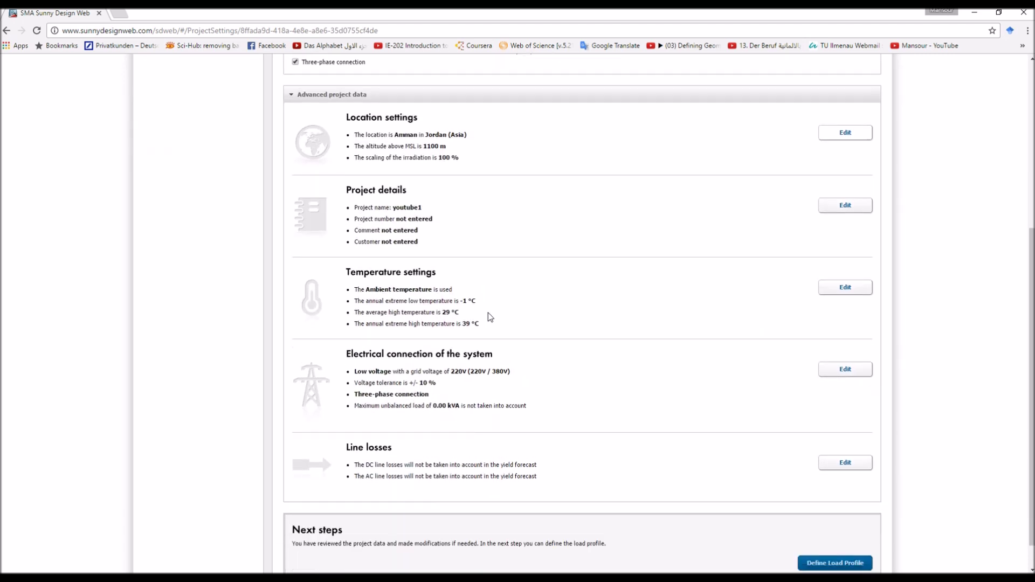
{"action": "left_click", "coordinate": [843, 292]}
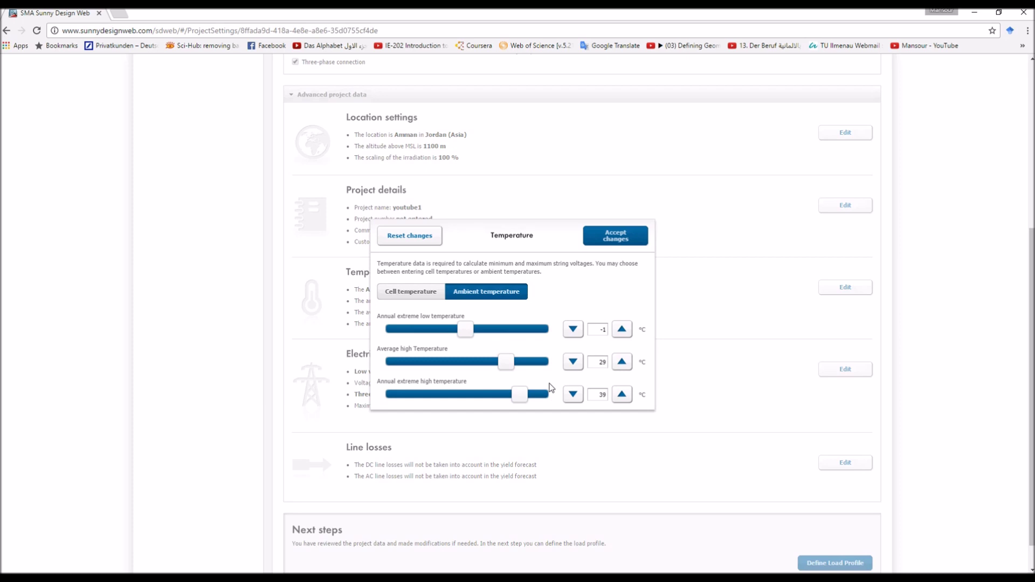
{"action": "left_click", "coordinate": [416, 296]}
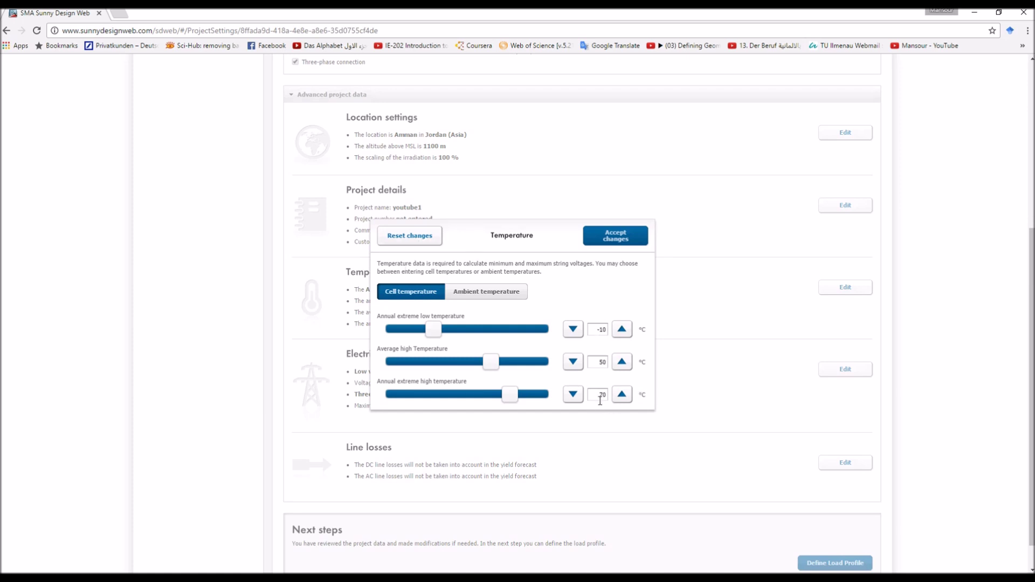
{"action": "left_click_drag", "start_coordinate": [598, 392], "coordinate": [609, 404]}
{"action": "left_click_drag", "start_coordinate": [596, 330], "coordinate": [604, 331]}
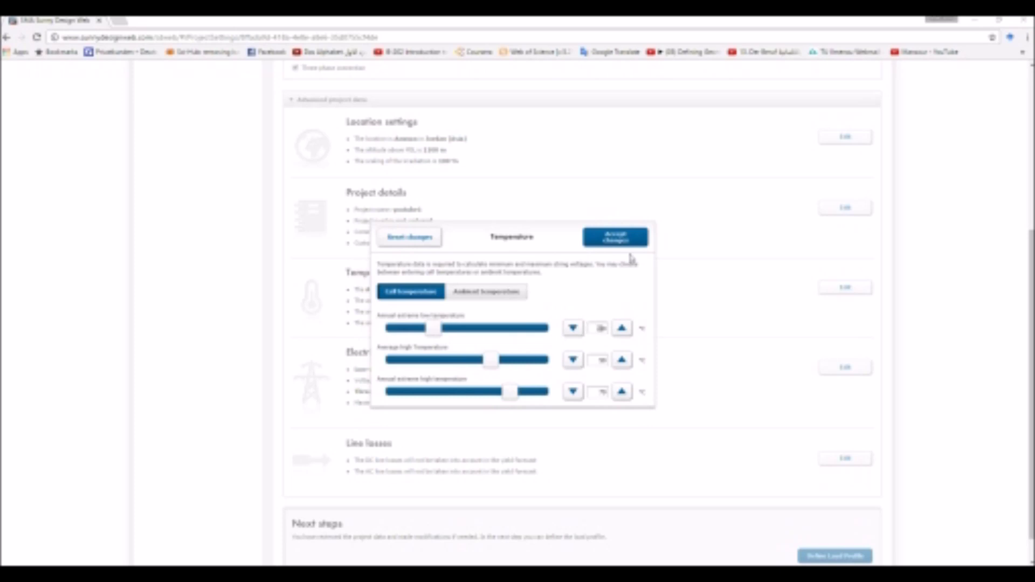
{"action": "left_click", "coordinate": [614, 241]}
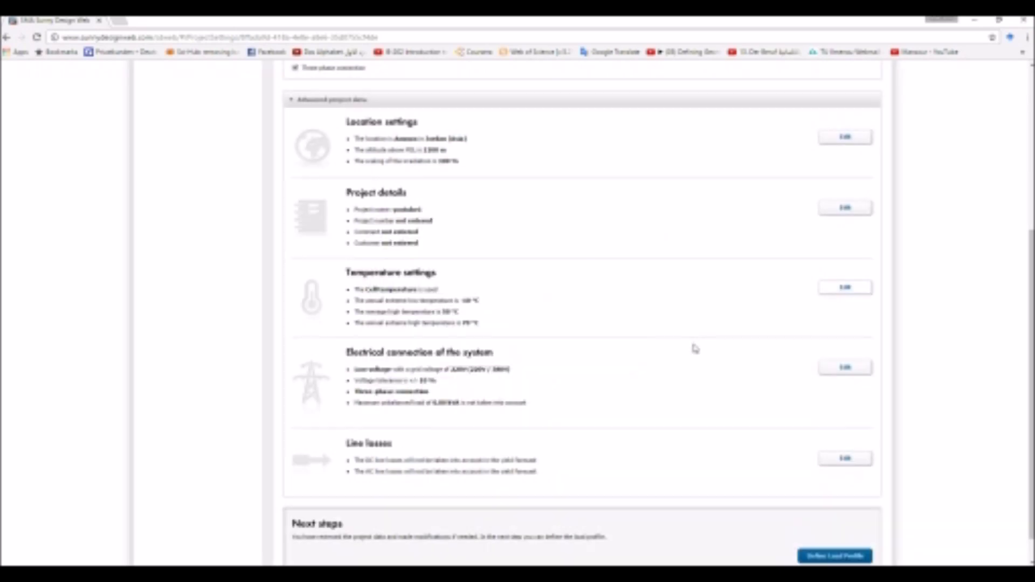
- Review and accept the advanced electrical connection settings, and continue to defining the load profile
{"action": "scroll", "coordinate": [658, 379], "scroll_direction": "down", "scroll_amount": 2}
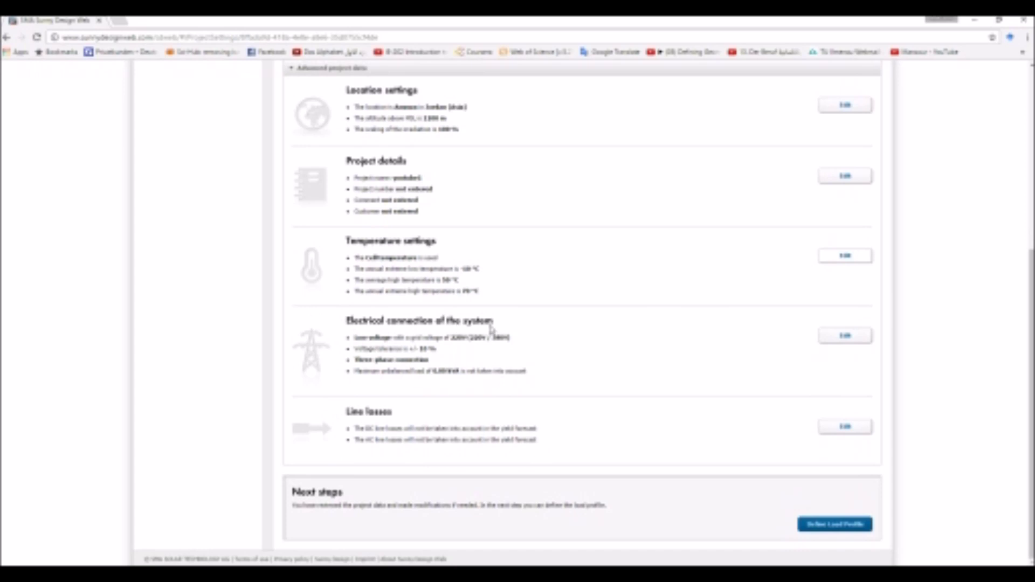
{"action": "left_click", "coordinate": [850, 337]}
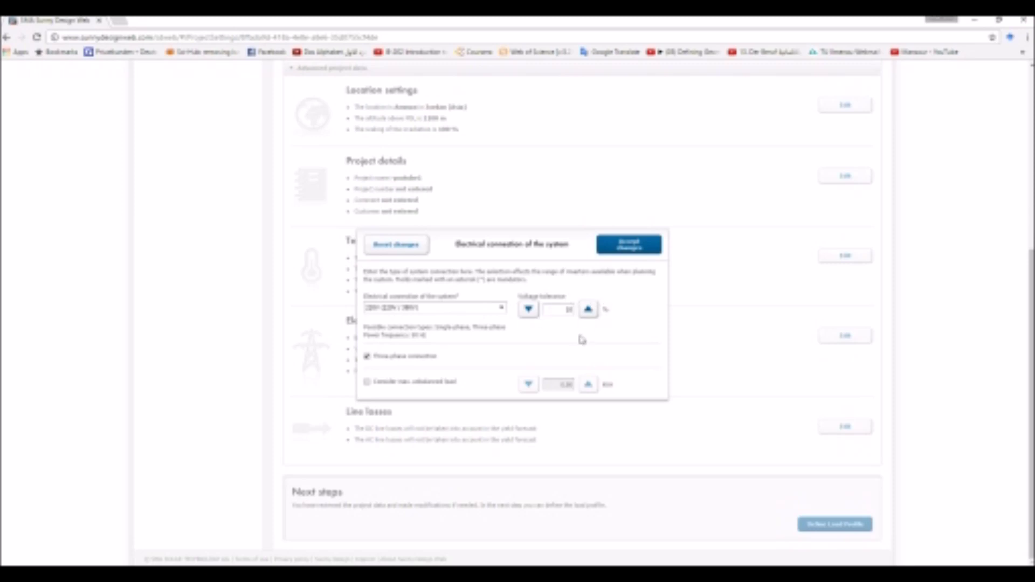
{"action": "left_click", "coordinate": [629, 244]}
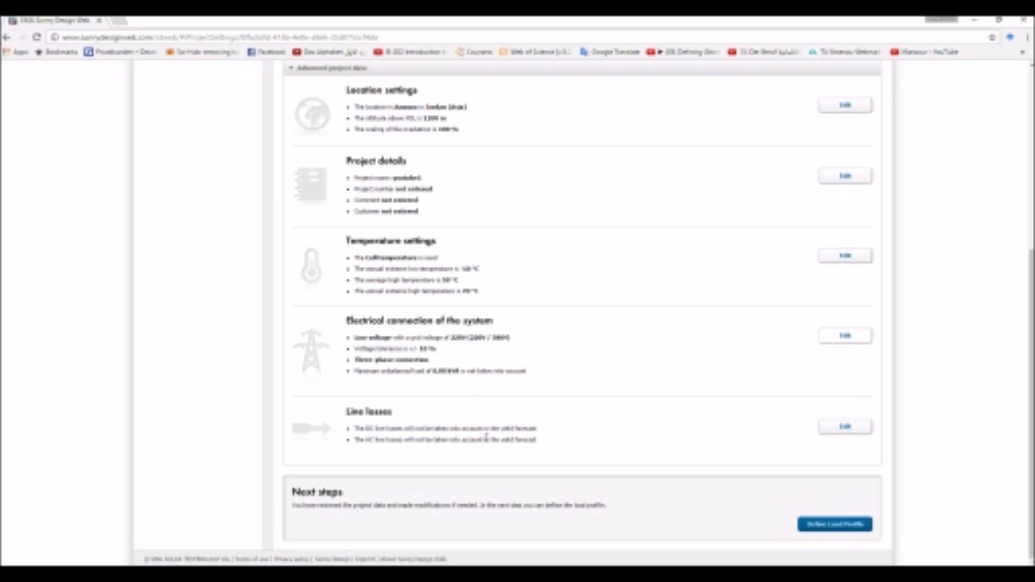
{"action": "left_click", "coordinate": [841, 525]}
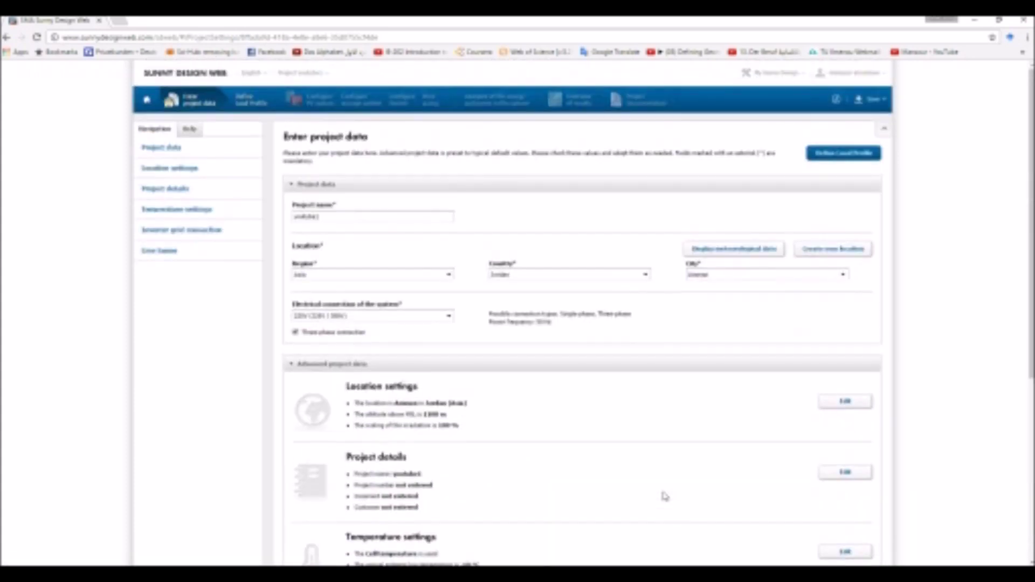
- Review the project data and advanced settings summary, and continue to defining the load profile
{"action": "scroll", "coordinate": [668, 501], "scroll_direction": "up", "scroll_amount": 2}
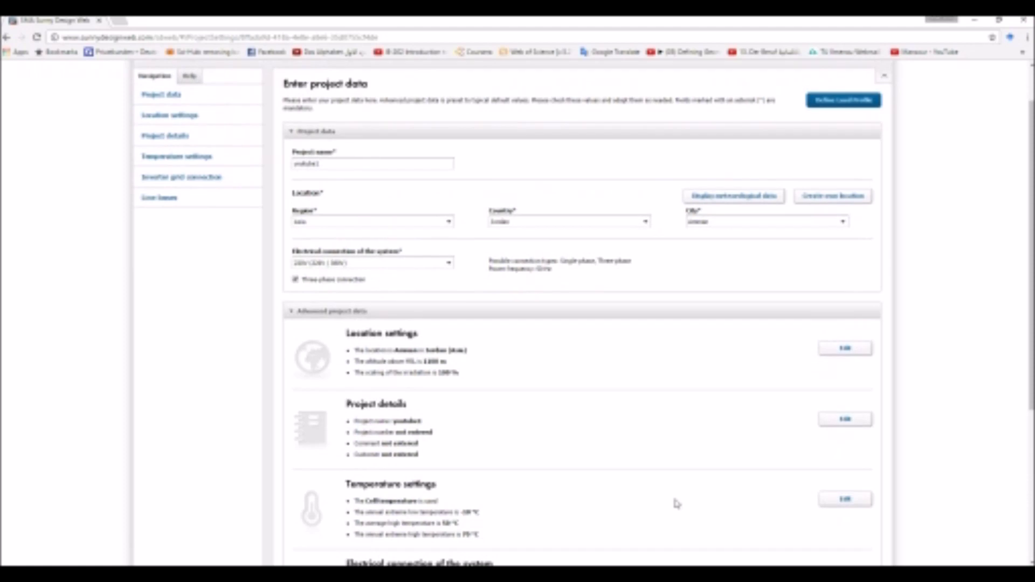
{"action": "scroll", "coordinate": [512, 334], "scroll_direction": "down", "scroll_amount": 5}
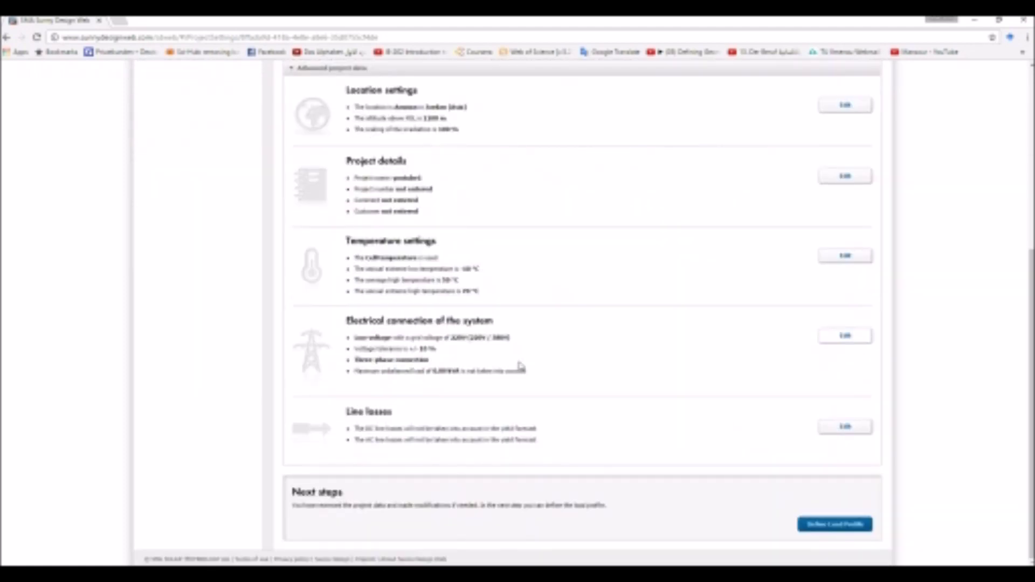
{"action": "left_click", "coordinate": [825, 524]}
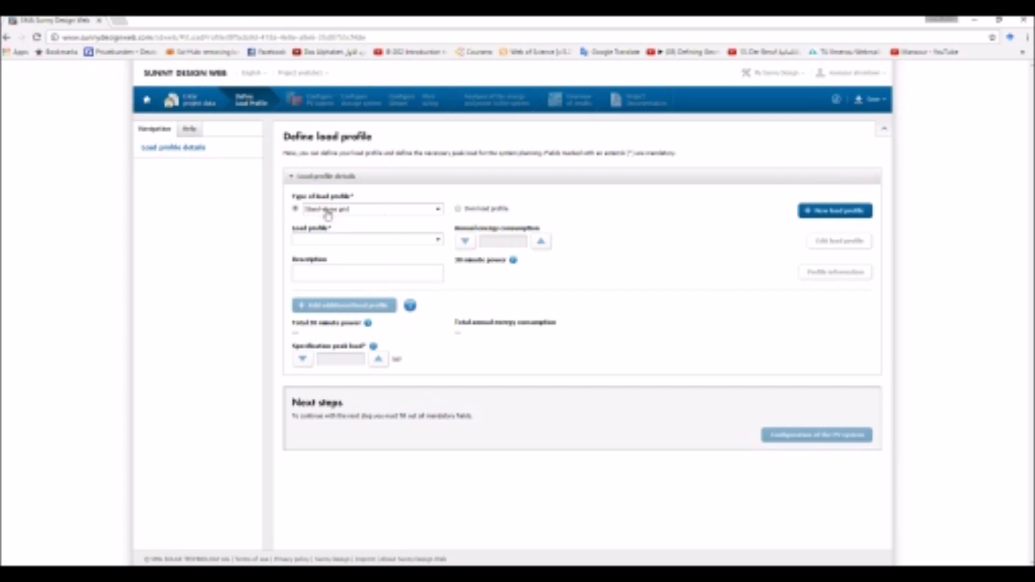
- Set the load profile type to Private household and view the average weekly profile by seasons
{"action": "left_click", "coordinate": [355, 211]}
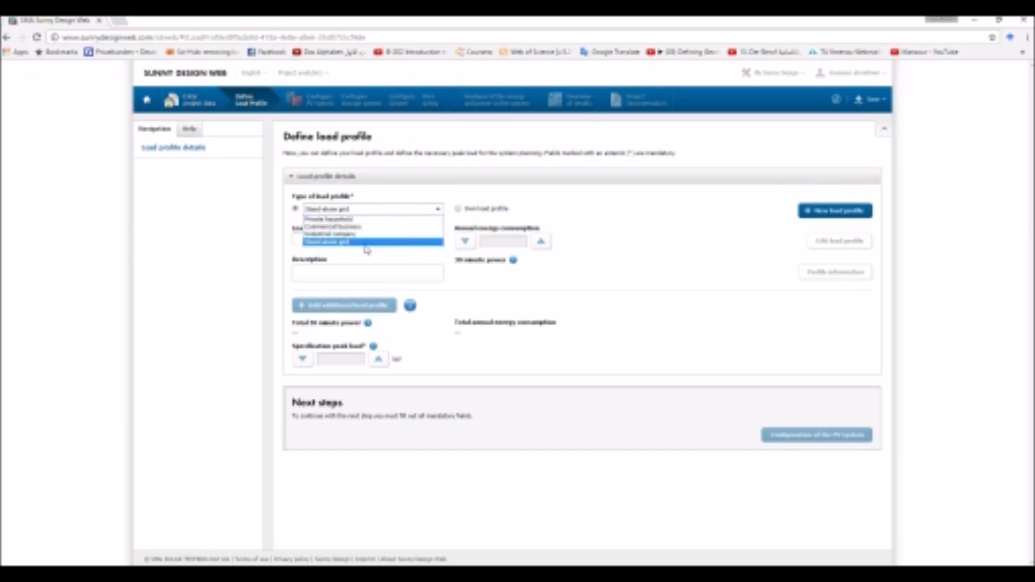
{"action": "left_click", "coordinate": [587, 267]}
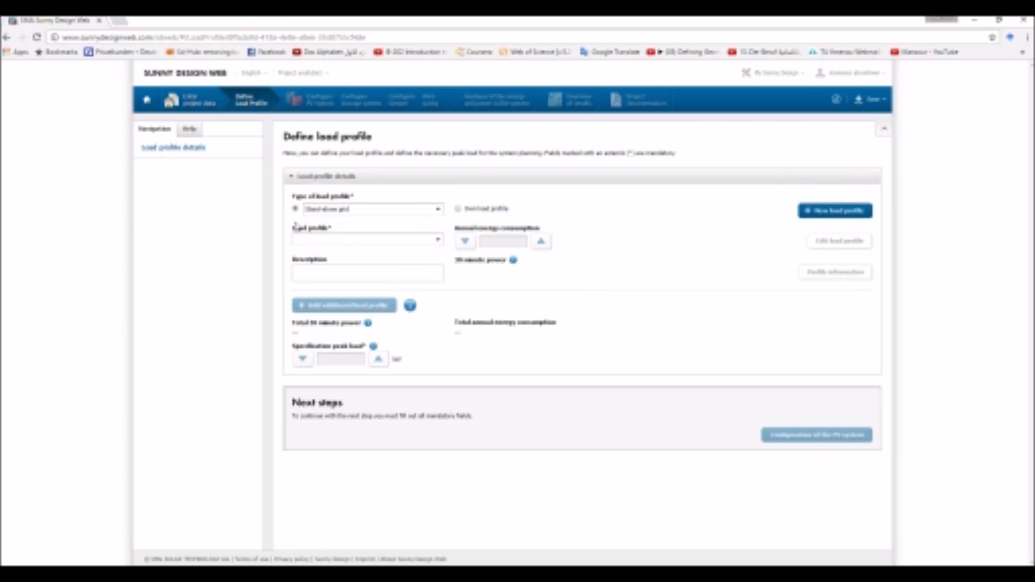
{"action": "left_click", "coordinate": [378, 210]}
{"action": "left_click", "coordinate": [364, 219]}
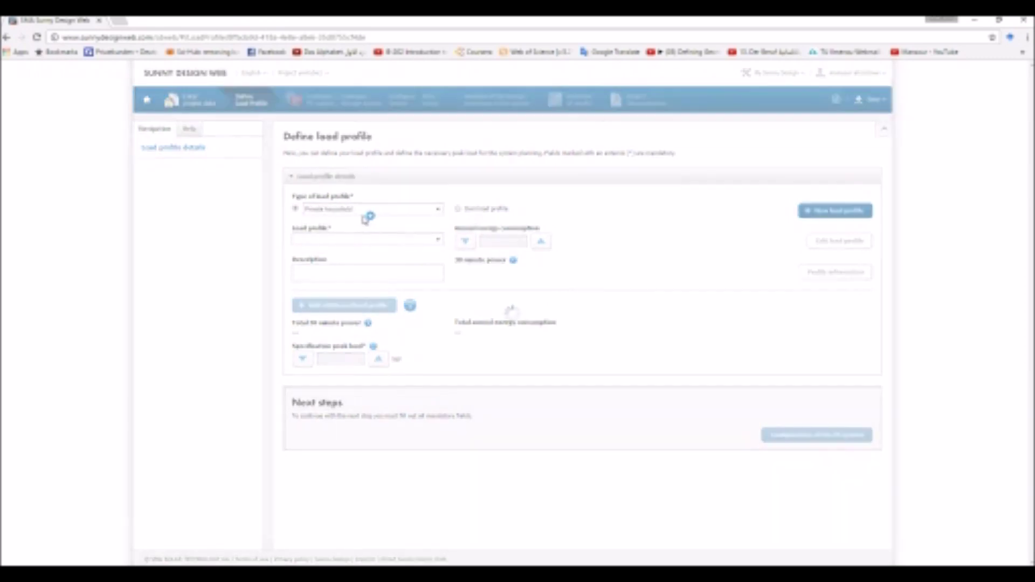
{"action": "left_click", "coordinate": [828, 276]}
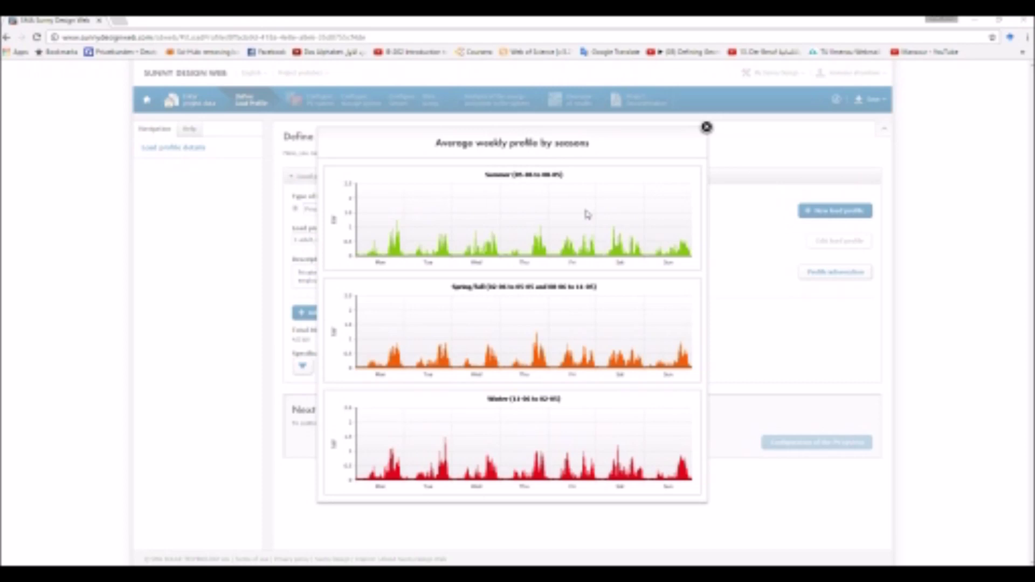
{"action": "left_click", "coordinate": [706, 127]}
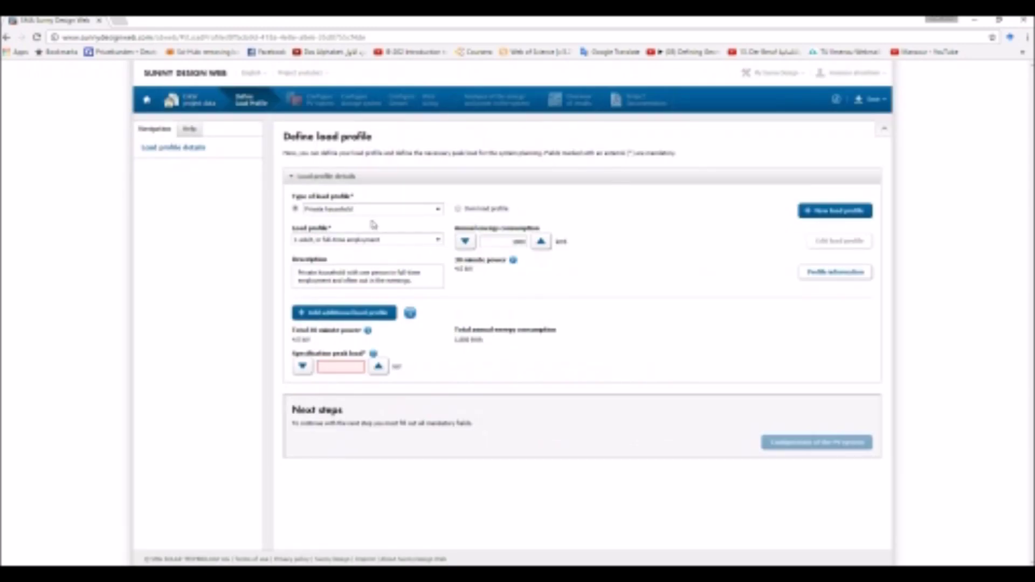
- Start a new load profile named youtubeload and choose to create its consumption data manually
{"action": "left_click", "coordinate": [844, 211]}
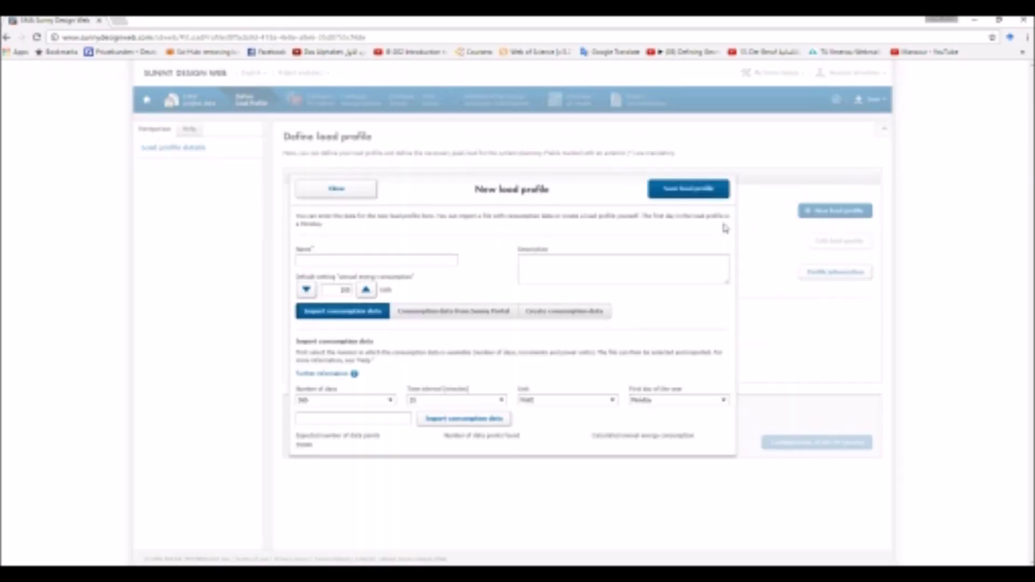
{"action": "left_click", "coordinate": [430, 260]}
{"action": "type", "text": "andsdsdsdsd"}
{"action": "left_click", "coordinate": [565, 317]}
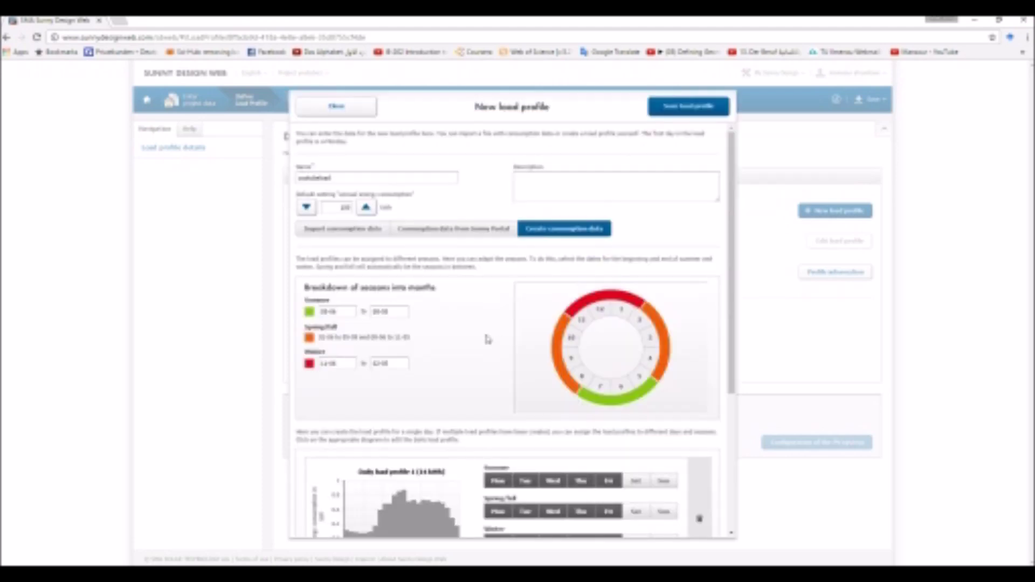
- Review the season breakdown and daily load profiles, and delete the second daily load profile
{"action": "scroll", "coordinate": [492, 340], "scroll_direction": "down", "scroll_amount": 4}
{"action": "scroll", "coordinate": [495, 355], "scroll_direction": "up", "scroll_amount": 4}
{"action": "scroll", "coordinate": [448, 301], "scroll_direction": "down", "scroll_amount": 2}
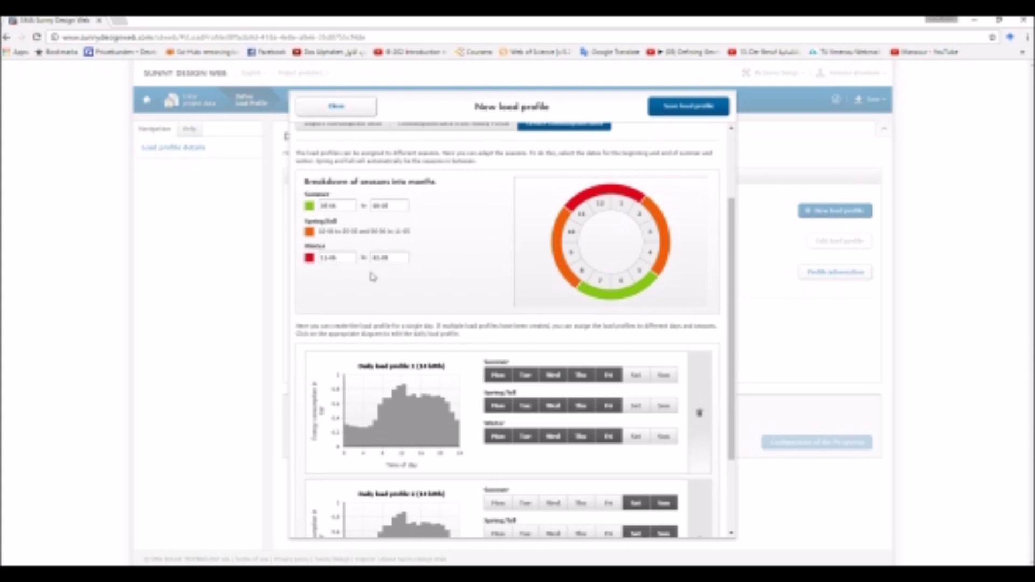
{"action": "scroll", "coordinate": [373, 276], "scroll_direction": "down", "scroll_amount": 3}
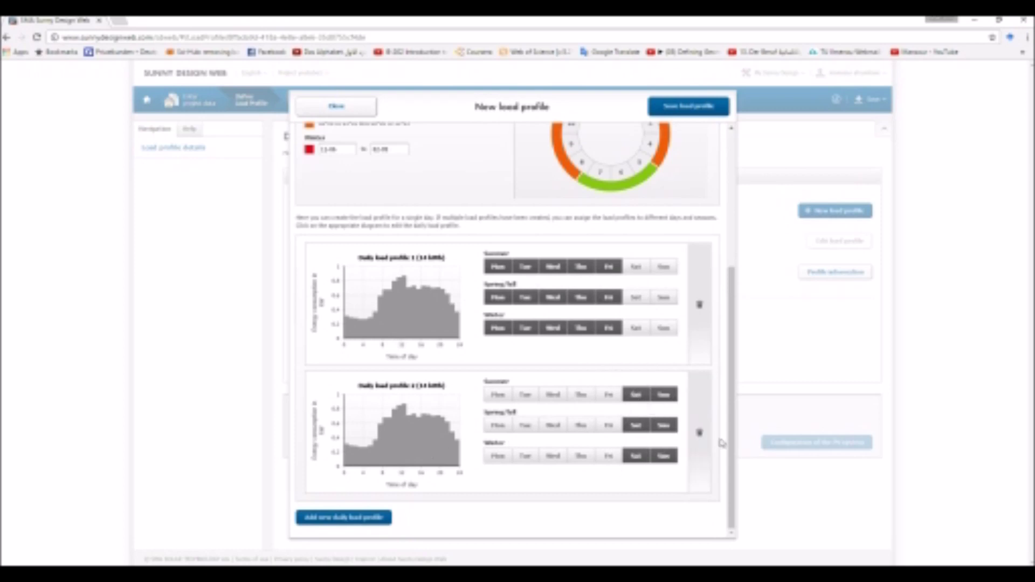
{"action": "left_click", "coordinate": [699, 432]}
{"action": "left_click", "coordinate": [542, 339]}
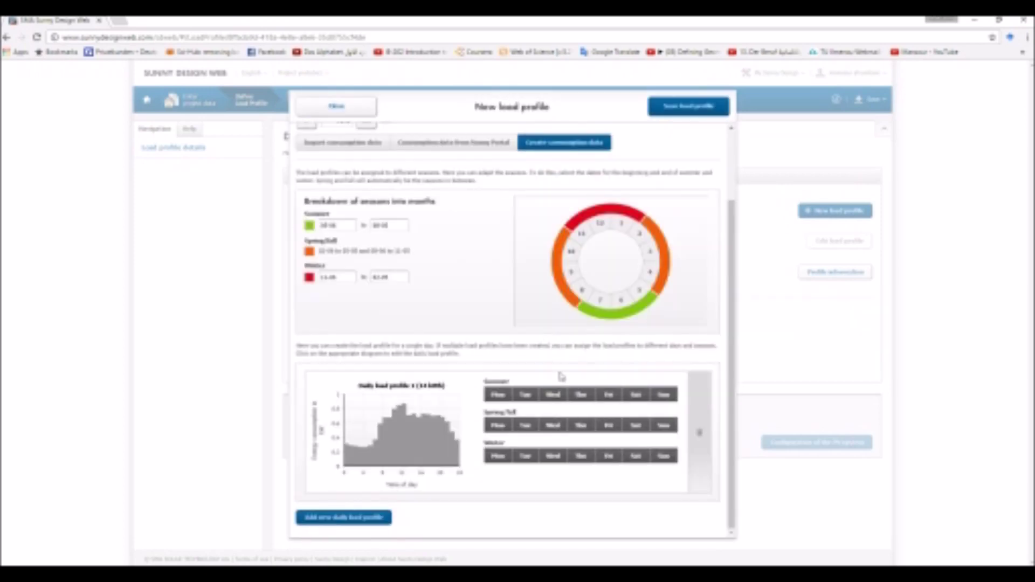
- Check the hourly consumption values of the remaining daily load profile, and save both it and the new load profile
{"action": "left_click", "coordinate": [420, 434]}
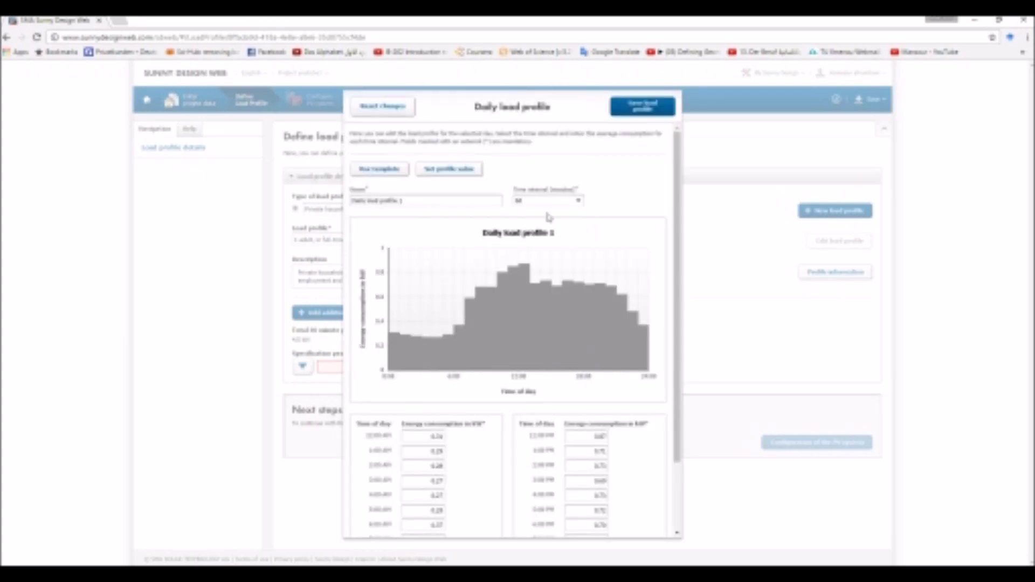
{"action": "scroll", "coordinate": [503, 325], "scroll_direction": "down", "scroll_amount": 1}
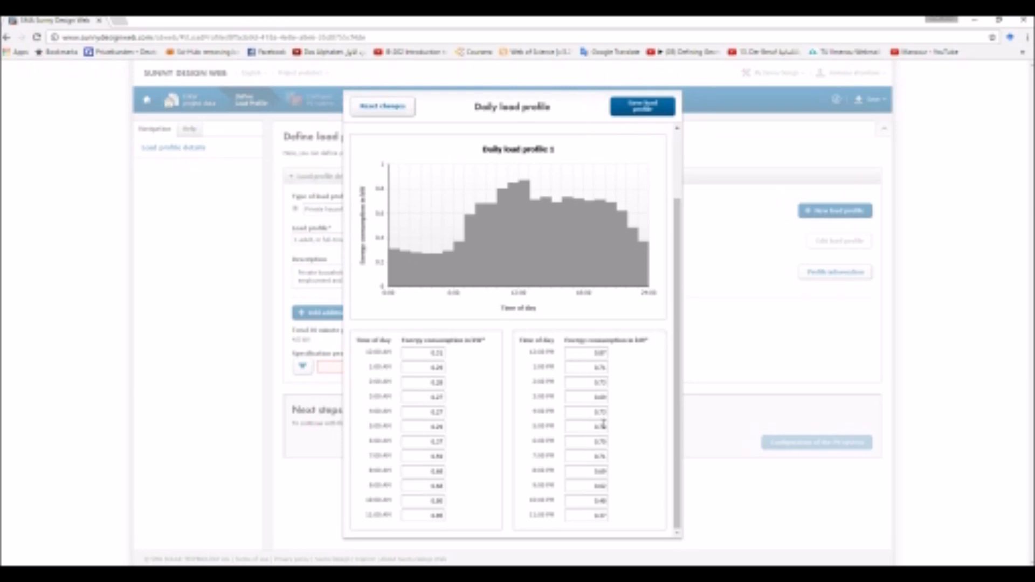
{"action": "left_click", "coordinate": [641, 106]}
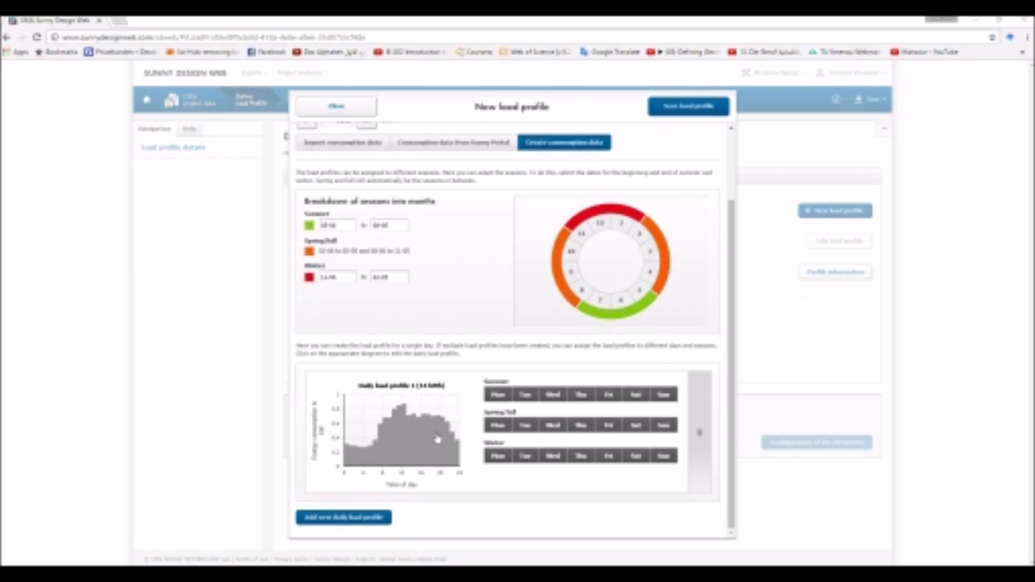
{"action": "left_click", "coordinate": [675, 113]}
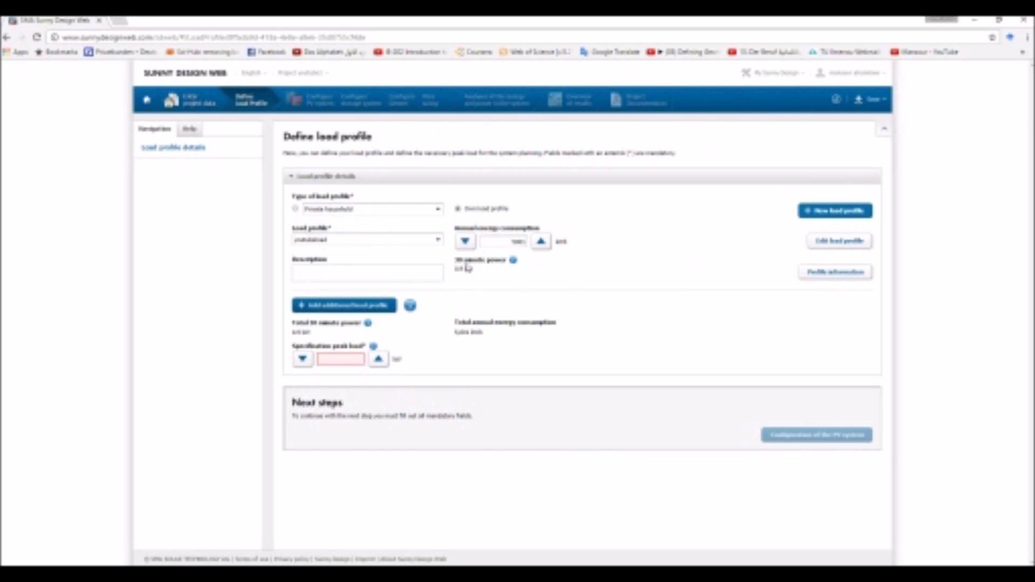
- Check the annual energy consumption and enter the specification peak load for the custom load profile
{"action": "double_click", "coordinate": [517, 240]}
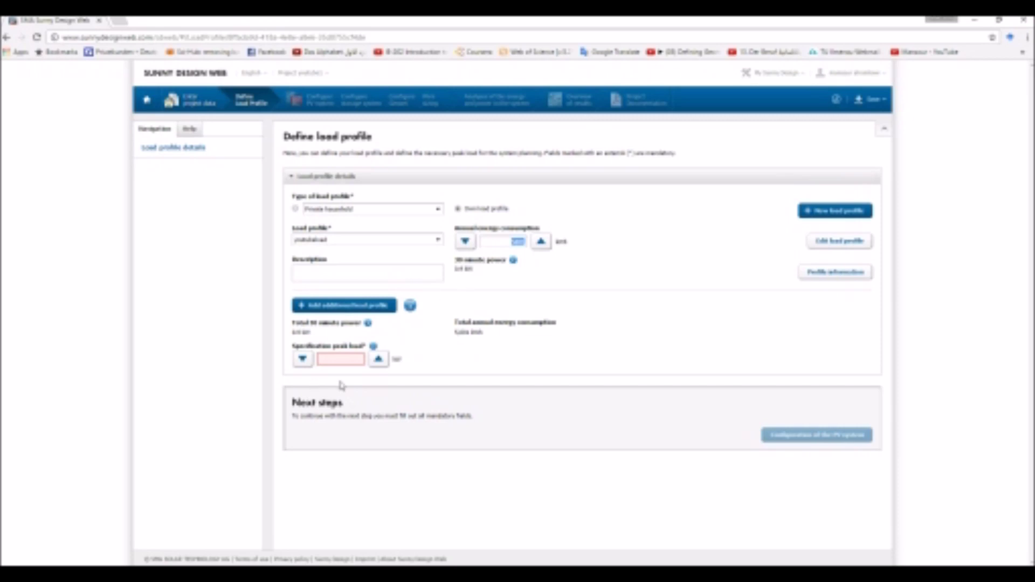
{"action": "left_click", "coordinate": [325, 358]}
{"action": "type", "text": "4500"}
{"action": "left_click", "coordinate": [446, 361]}
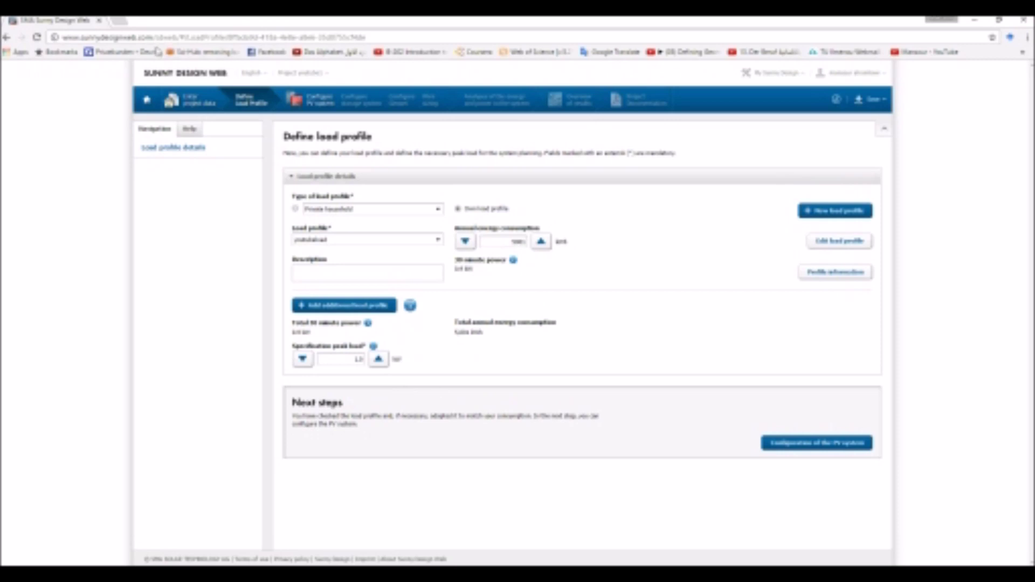
- Disable the three-phase connection in the project data, and continue through the load profile to the PV system configuration
{"action": "left_click", "coordinate": [191, 100]}
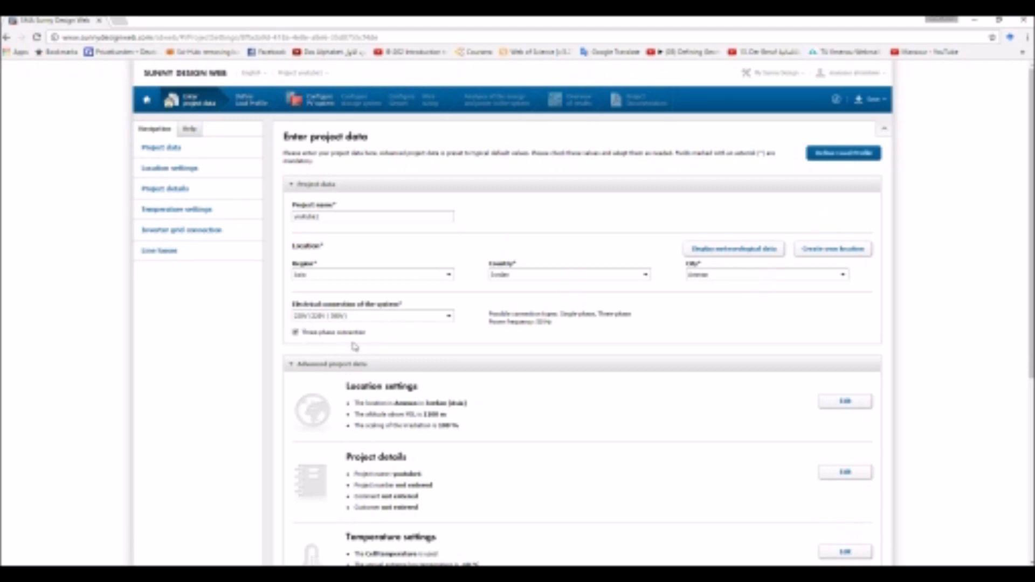
{"action": "left_click", "coordinate": [294, 332]}
{"action": "left_click", "coordinate": [245, 102]}
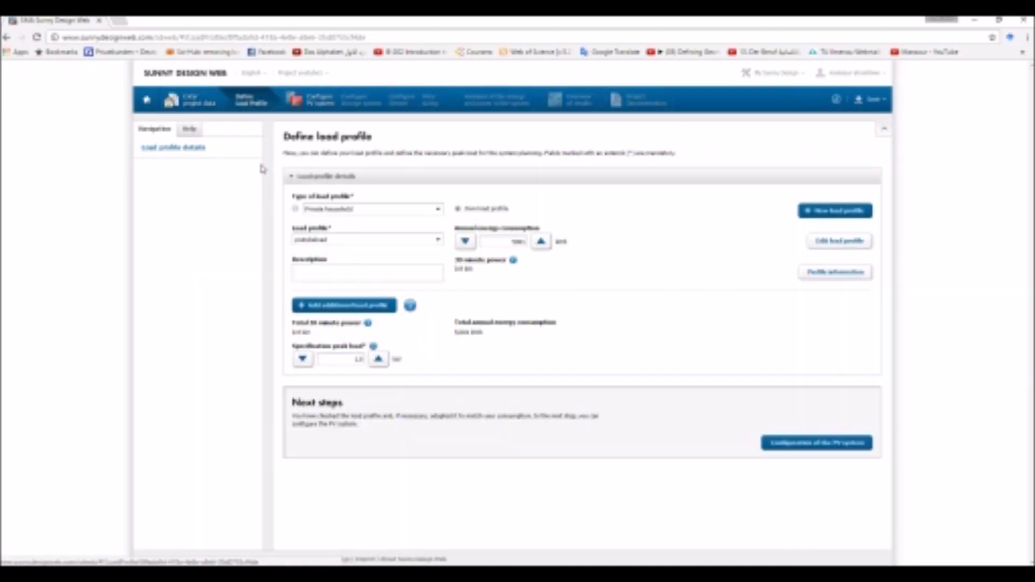
{"action": "left_click", "coordinate": [802, 446]}
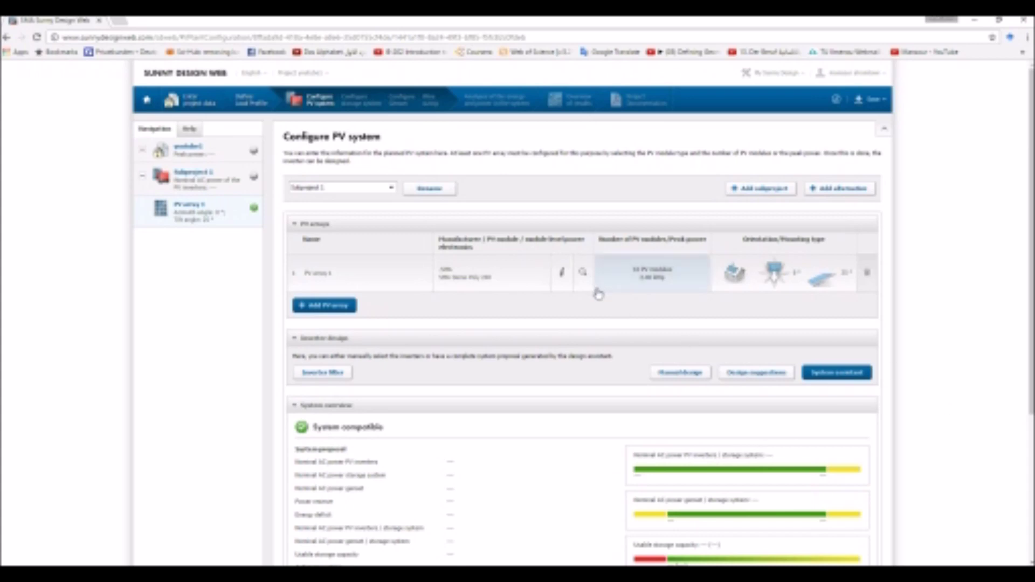
- Search the PV modules for CS6X and apply the Canadian Solar CS6X-260P module to PV array 1
{"action": "scroll", "coordinate": [603, 307], "scroll_direction": "down", "scroll_amount": 3}
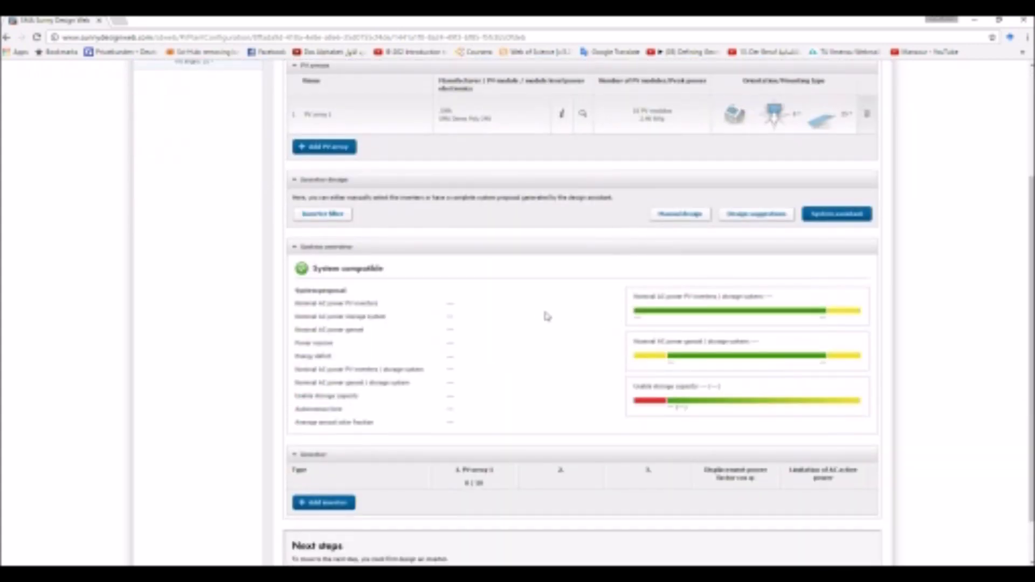
{"action": "scroll", "coordinate": [545, 316], "scroll_direction": "up", "scroll_amount": 1}
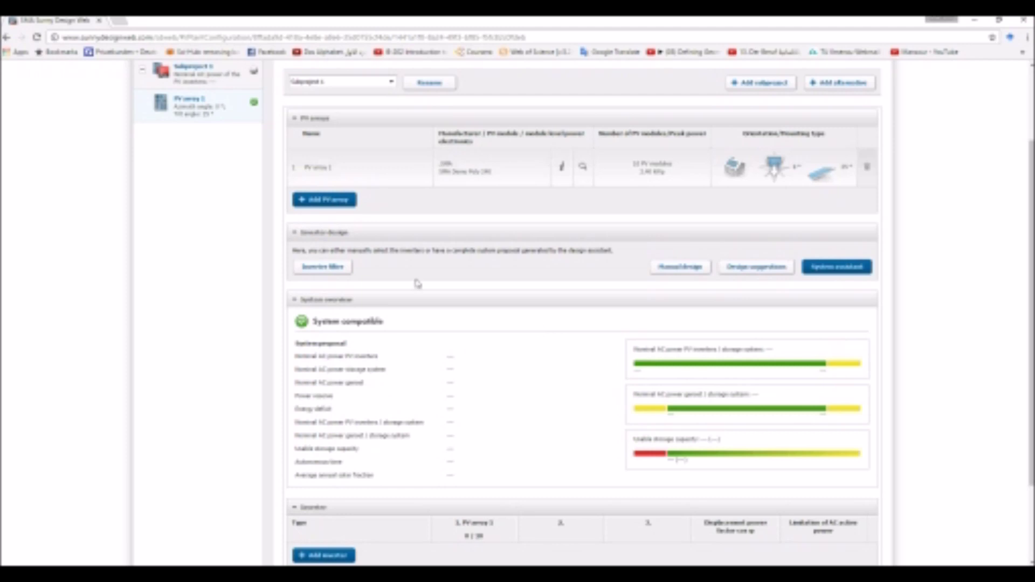
{"action": "left_click", "coordinate": [582, 168]}
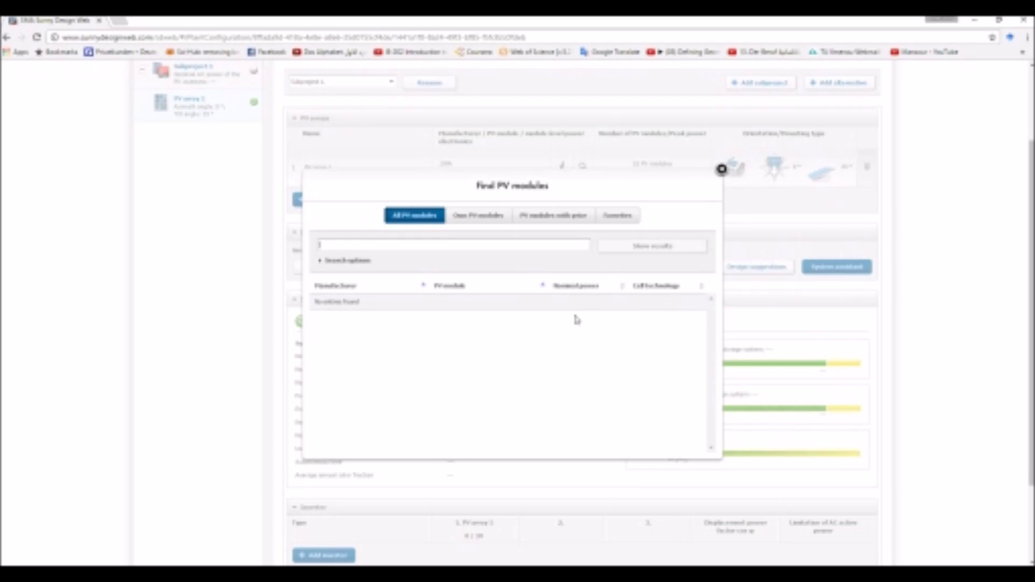
{"action": "type", "text": "c"}
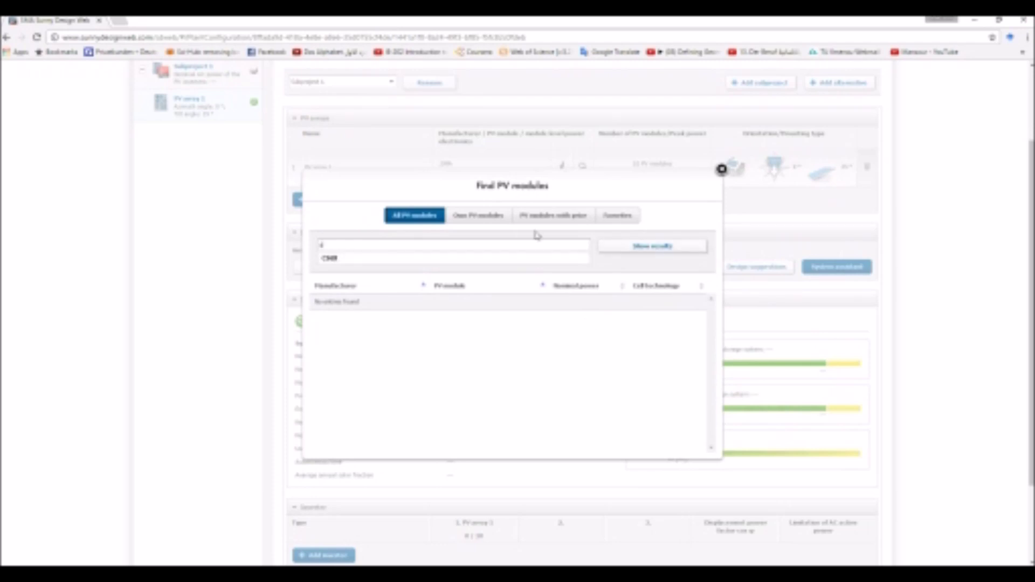
{"action": "left_click", "coordinate": [342, 259]}
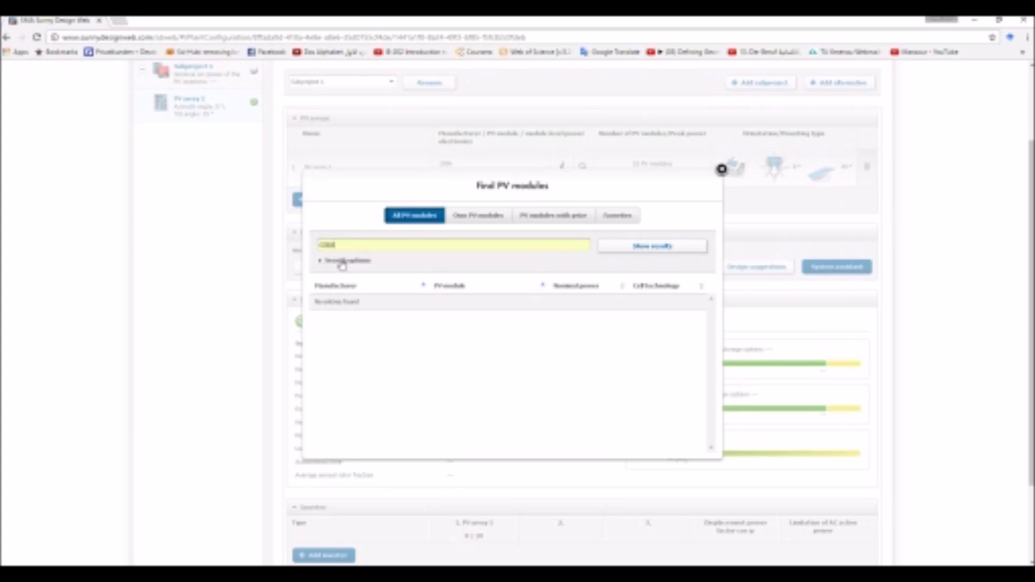
{"action": "left_click", "coordinate": [637, 249]}
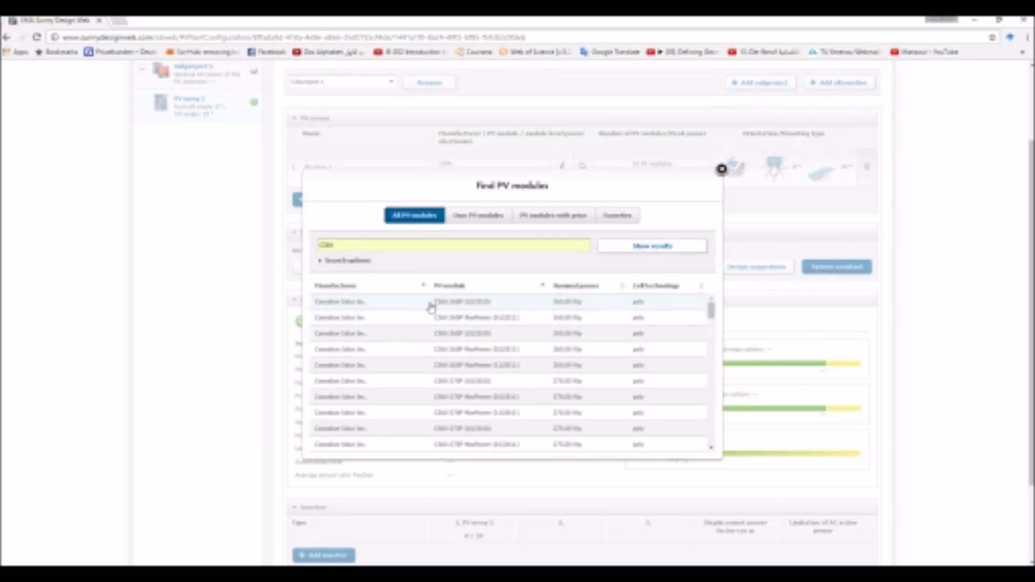
{"action": "left_click", "coordinate": [465, 311]}
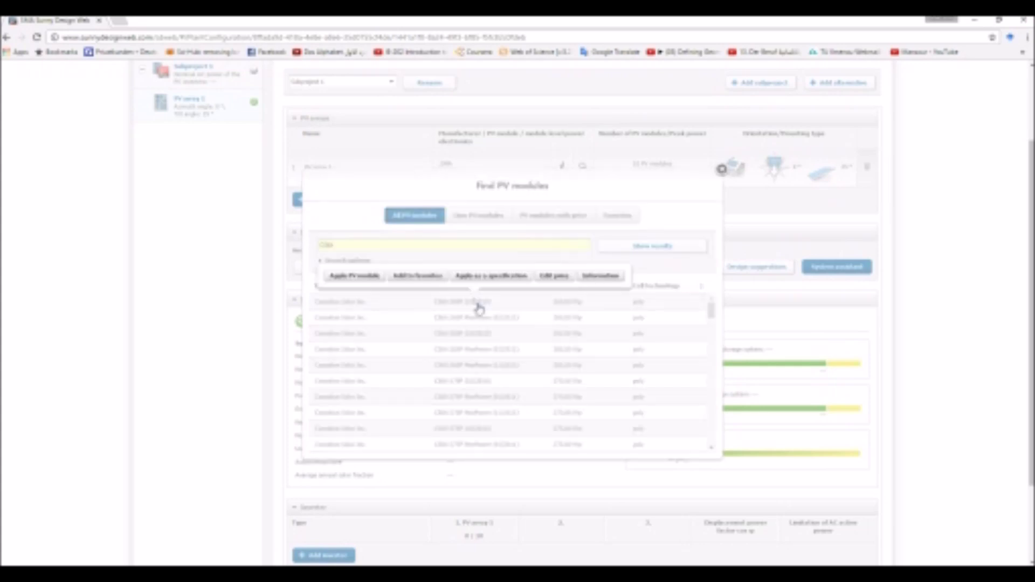
{"action": "left_click", "coordinate": [366, 278]}
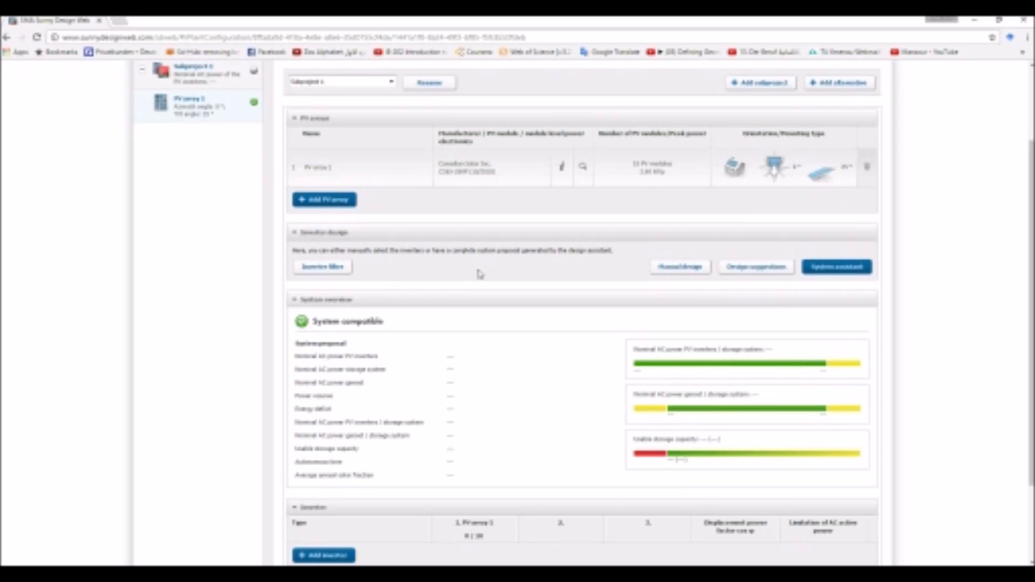
- Open the module information for PV array 1 and check its electrical properties, grounding recommendation and temperature coefficients
{"action": "scroll", "coordinate": [480, 278], "scroll_direction": "up", "scroll_amount": 1}
{"action": "scroll", "coordinate": [480, 278], "scroll_direction": "up", "scroll_amount": 2}
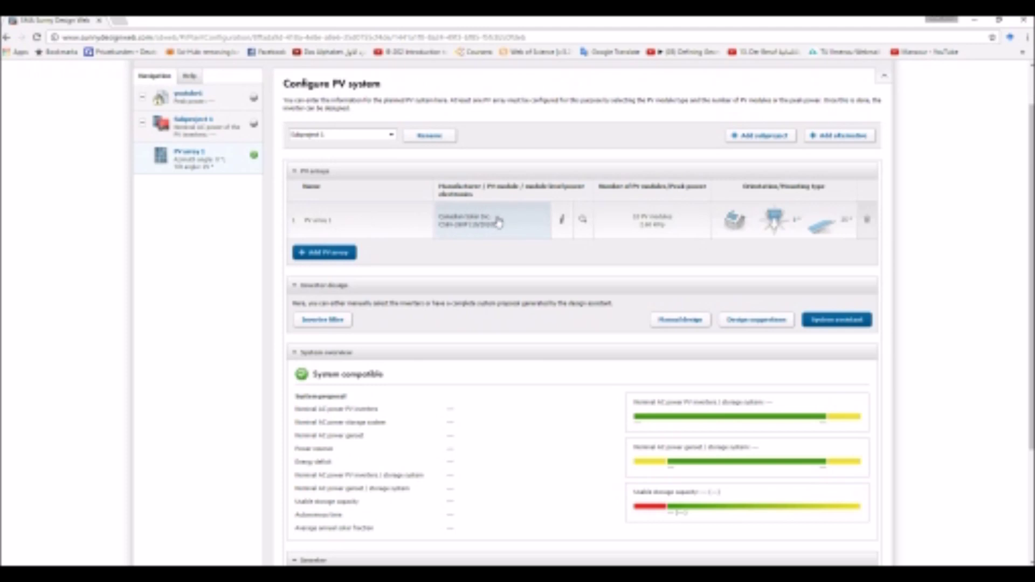
{"action": "left_click", "coordinate": [582, 219]}
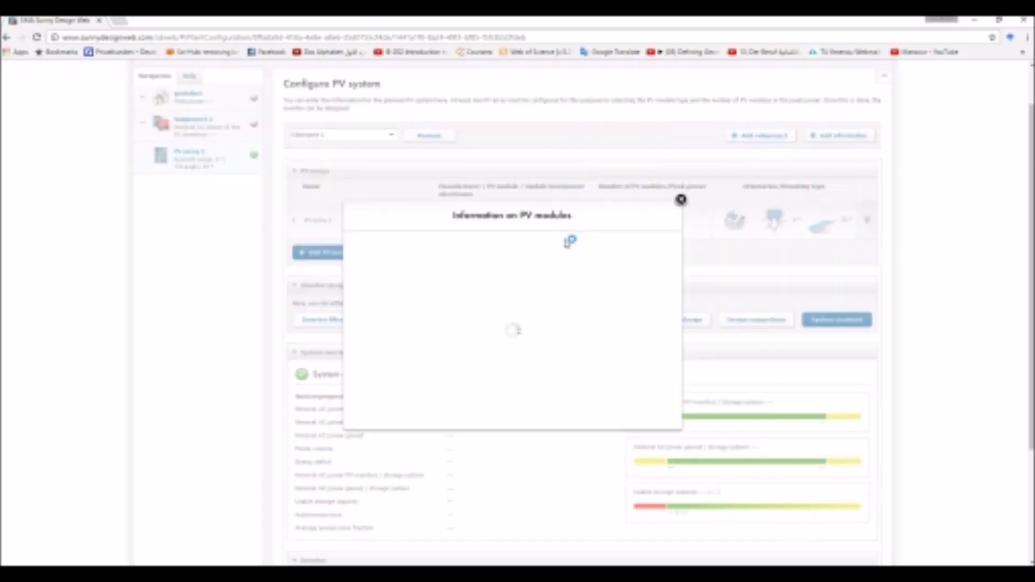
{"action": "scroll", "coordinate": [579, 266], "scroll_direction": "down", "scroll_amount": 1}
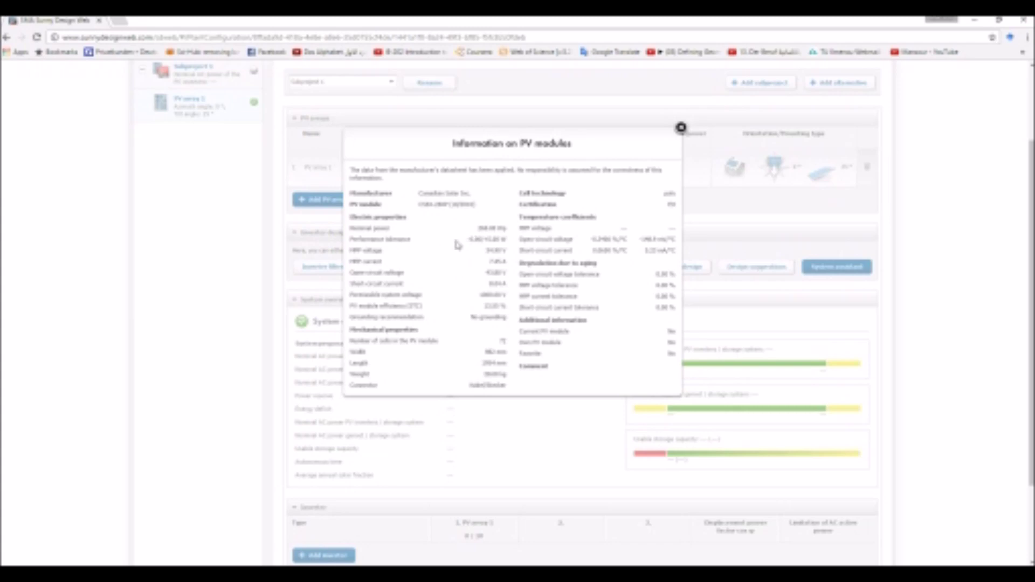
{"action": "left_click_drag", "start_coordinate": [354, 228], "coordinate": [512, 236]}
{"action": "double_click", "coordinate": [504, 239]}
{"action": "double_click", "coordinate": [492, 250]}
{"action": "triple_click", "coordinate": [492, 262]}
{"action": "double_click", "coordinate": [488, 273]}
{"action": "left_click", "coordinate": [488, 289]}
{"action": "left_click_drag", "start_coordinate": [352, 318], "coordinate": [506, 320]}
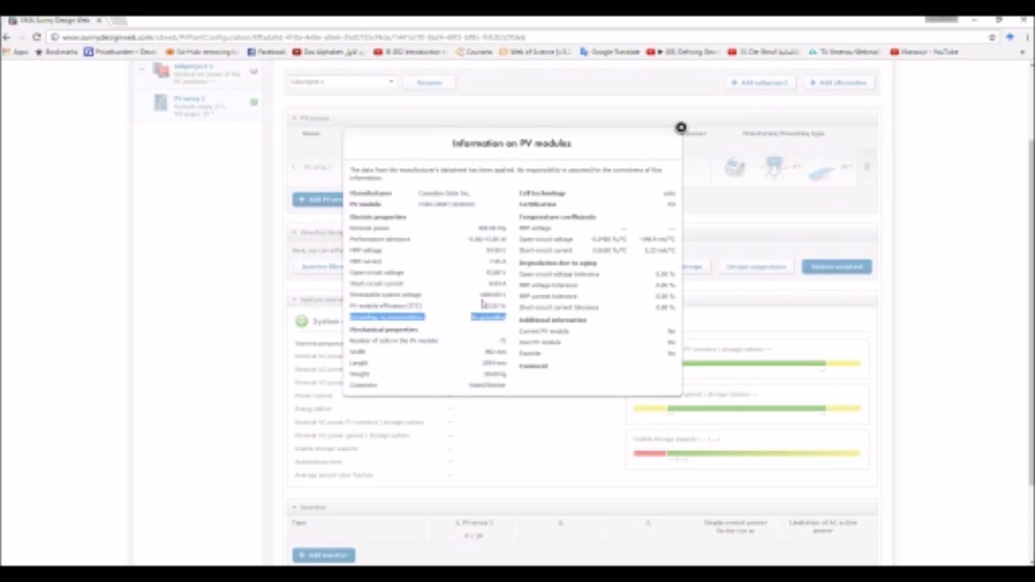
{"action": "mouse_move", "coordinate": [471, 322]}
{"action": "left_mouse_down"}
{"action": "mouse_move", "coordinate": [507, 386]}
{"action": "mouse_move", "coordinate": [472, 322]}
{"action": "left_mouse_up"}
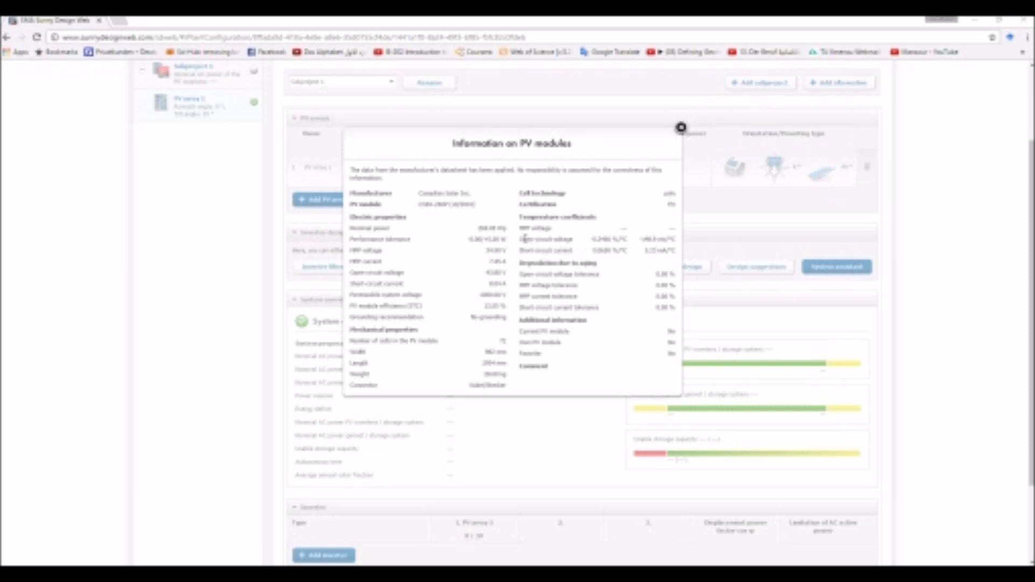
{"action": "left_click_drag", "start_coordinate": [524, 241], "coordinate": [675, 254]}
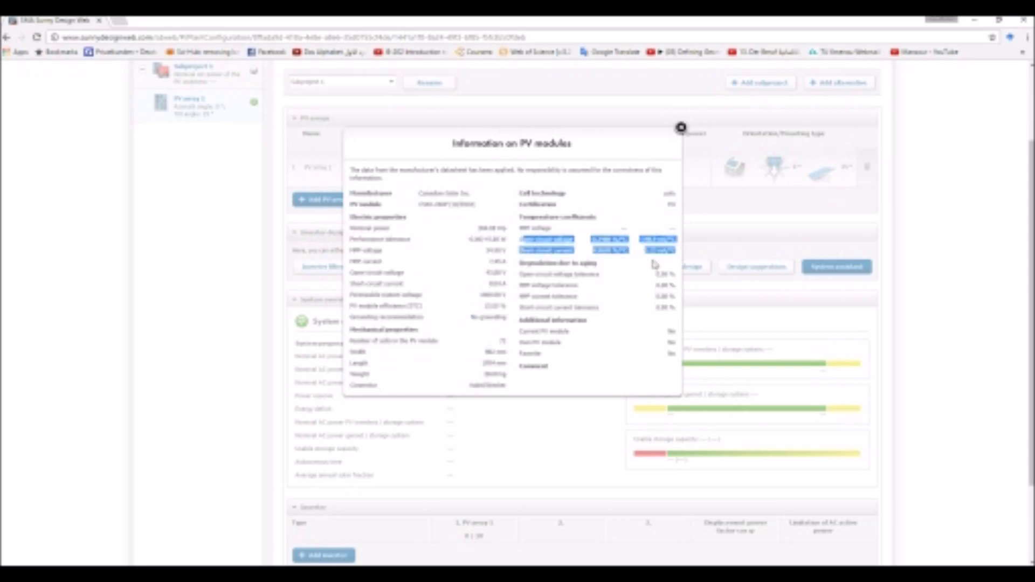
{"action": "left_click", "coordinate": [681, 127]}
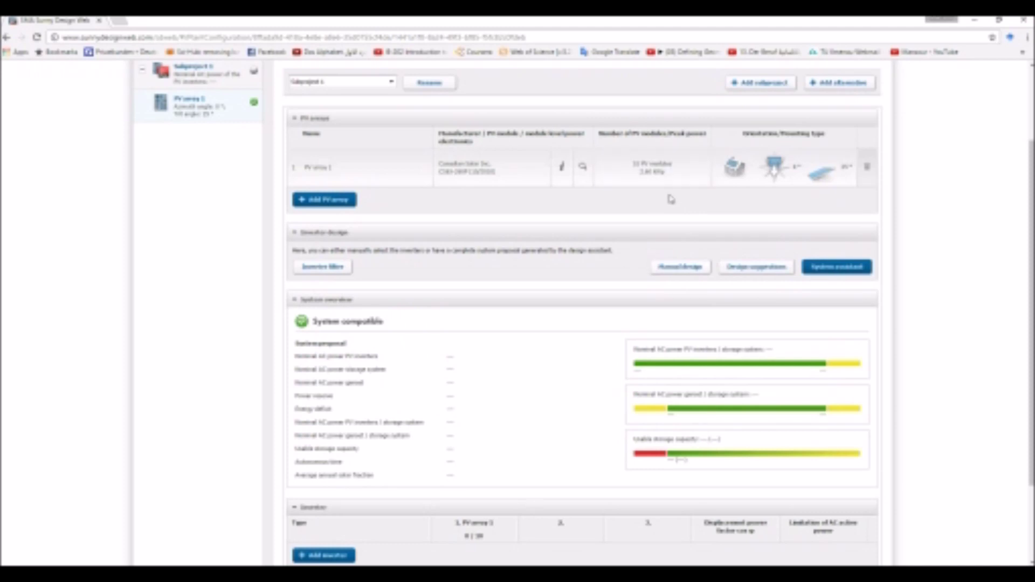
- Change the mounting type of PV array 1 to ground mount and accept the change
{"action": "left_click", "coordinate": [743, 186]}
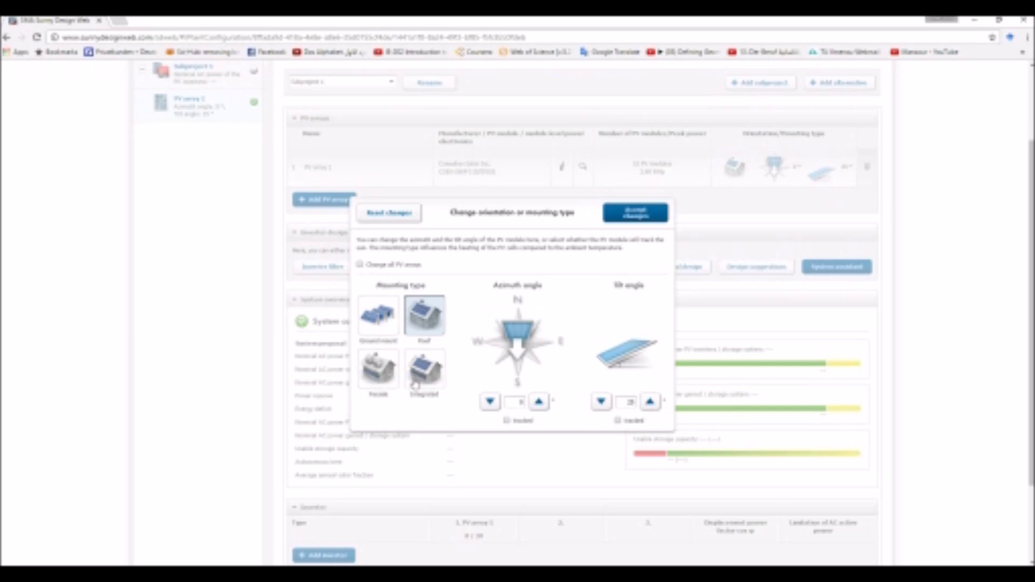
{"action": "left_click", "coordinate": [390, 330]}
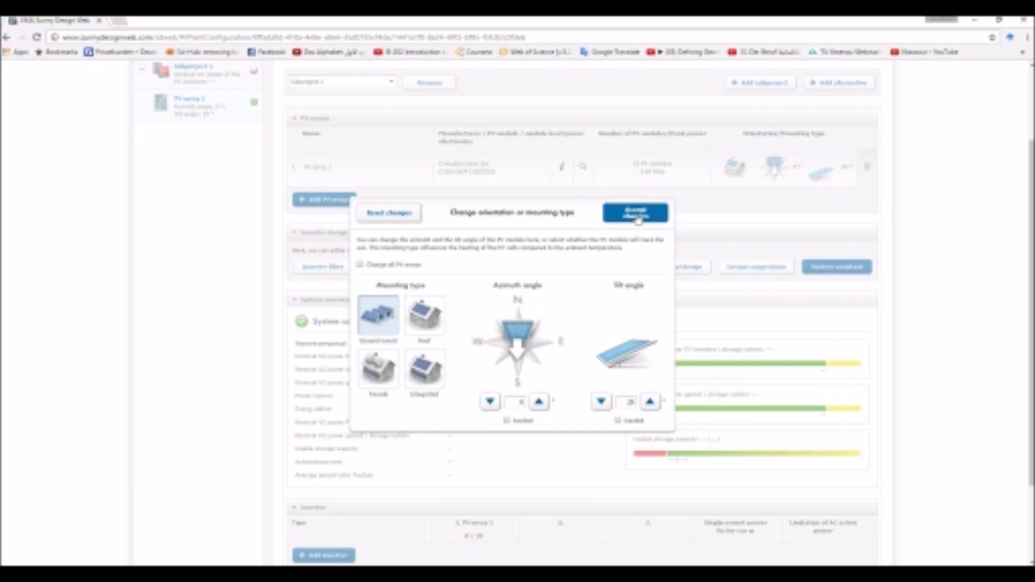
{"action": "left_click", "coordinate": [638, 218]}
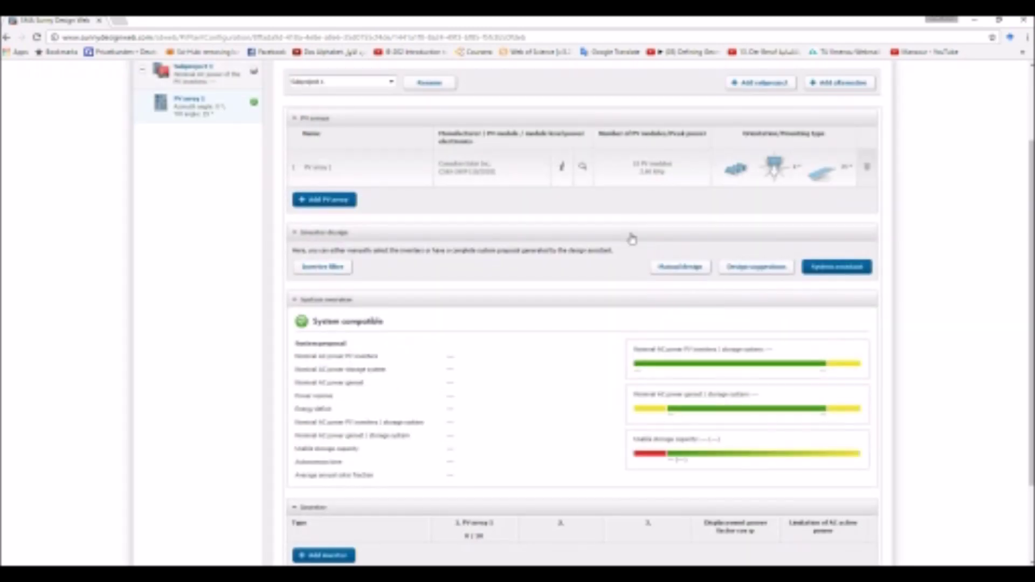
- Enter the autonomy time in the system assistant, and calculate and apply the system proposal
{"action": "scroll", "coordinate": [647, 232], "scroll_direction": "down", "scroll_amount": 2}
{"action": "scroll", "coordinate": [752, 178], "scroll_direction": "up", "scroll_amount": 2}
{"action": "left_click", "coordinate": [840, 273]}
{"action": "left_click", "coordinate": [852, 270]}
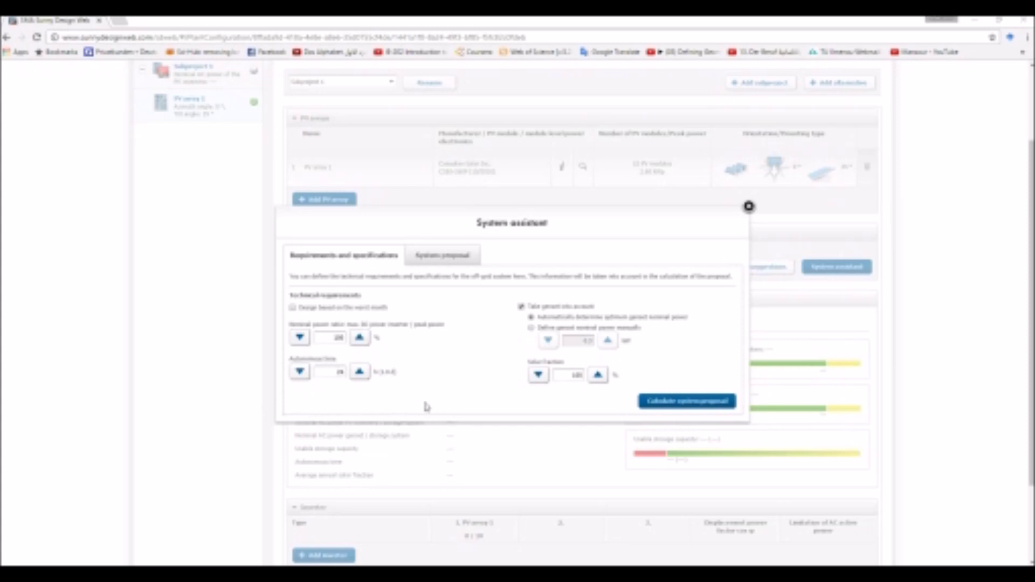
{"action": "double_click", "coordinate": [341, 372]}
{"action": "type", "text": "6"}
{"action": "left_click", "coordinate": [677, 403]}
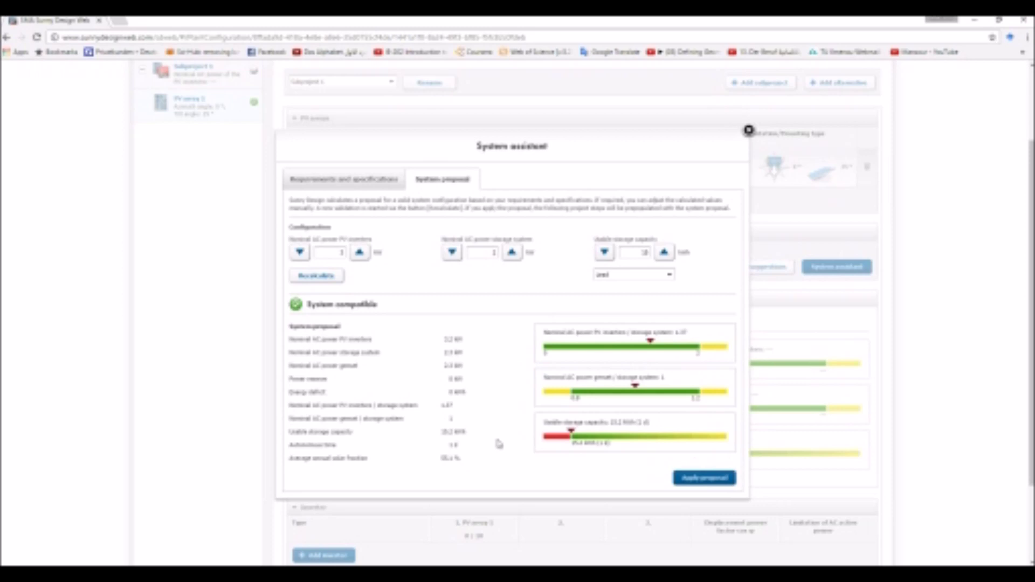
{"action": "left_click", "coordinate": [702, 478]}
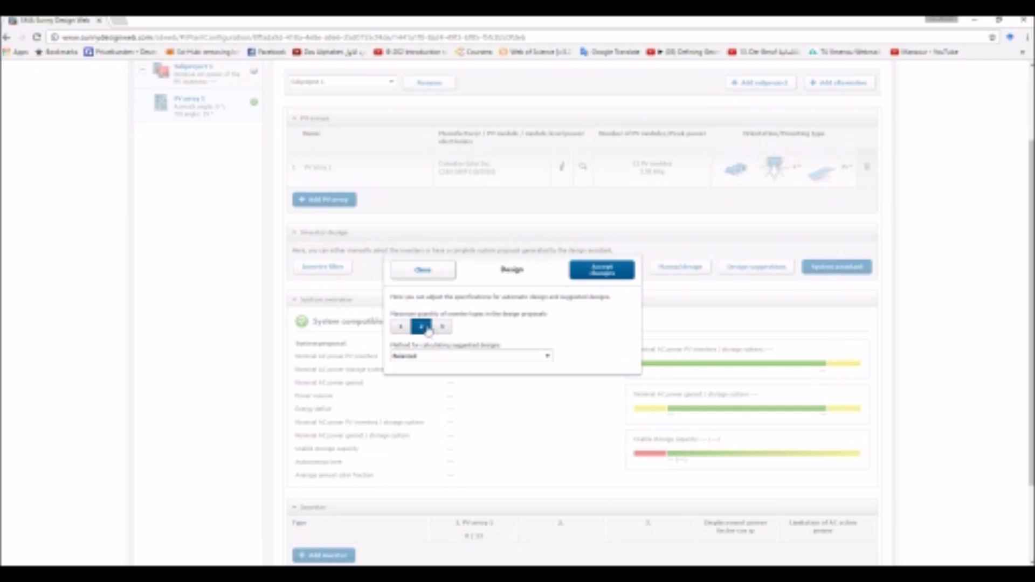
- Accept the balanced method for calculating suggested designs, and recalculate the suggestions with all Sunny Boy inverters selected
{"action": "left_click", "coordinate": [484, 356]}
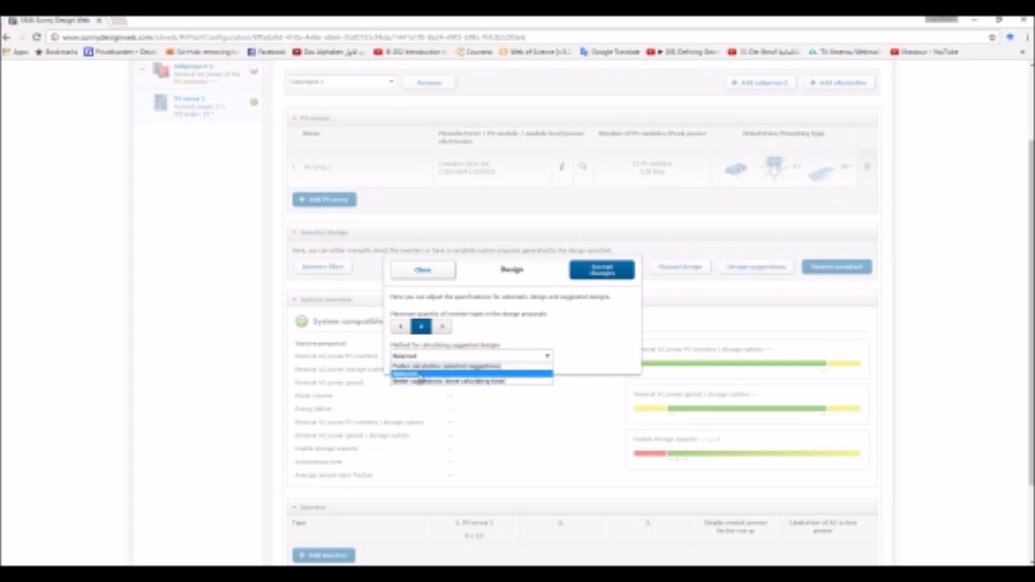
{"action": "left_click", "coordinate": [420, 374]}
{"action": "left_click", "coordinate": [602, 275]}
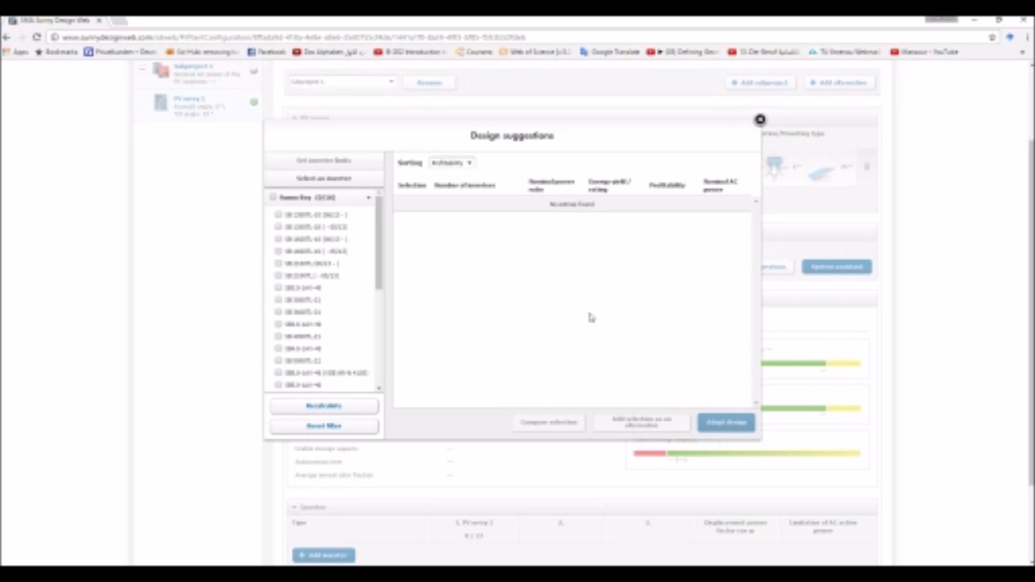
{"action": "left_click", "coordinate": [273, 197]}
{"action": "left_click", "coordinate": [324, 405]}
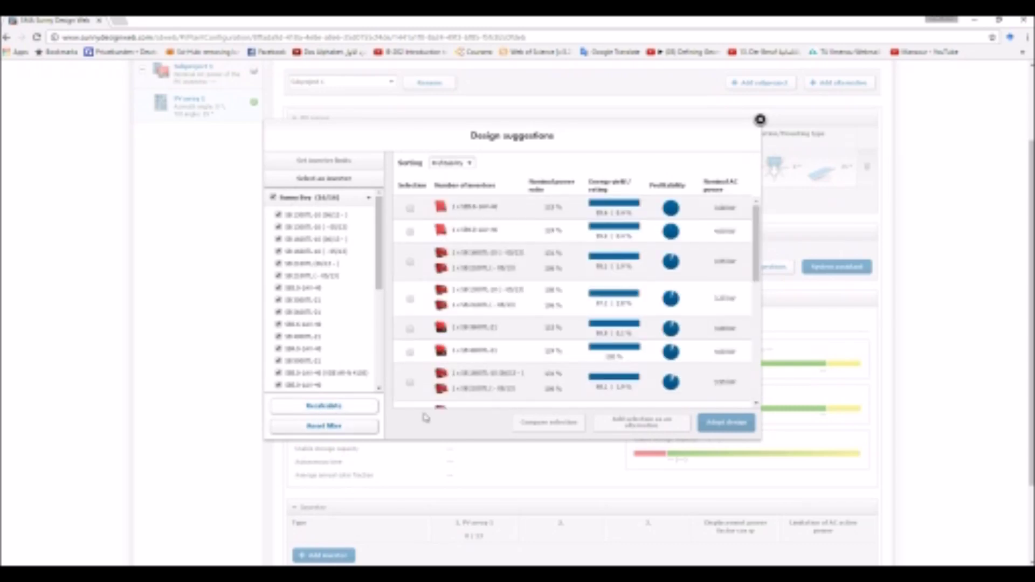
- Review the design suggestions and adopt the combination of one SB 1600TL-10 and one SB 2100TL inverter, accepting the standard section names
{"action": "scroll", "coordinate": [532, 286], "scroll_direction": "down", "scroll_amount": 1}
{"action": "scroll", "coordinate": [531, 289], "scroll_direction": "up", "scroll_amount": 1}
{"action": "scroll", "coordinate": [529, 292], "scroll_direction": "down", "scroll_amount": 5}
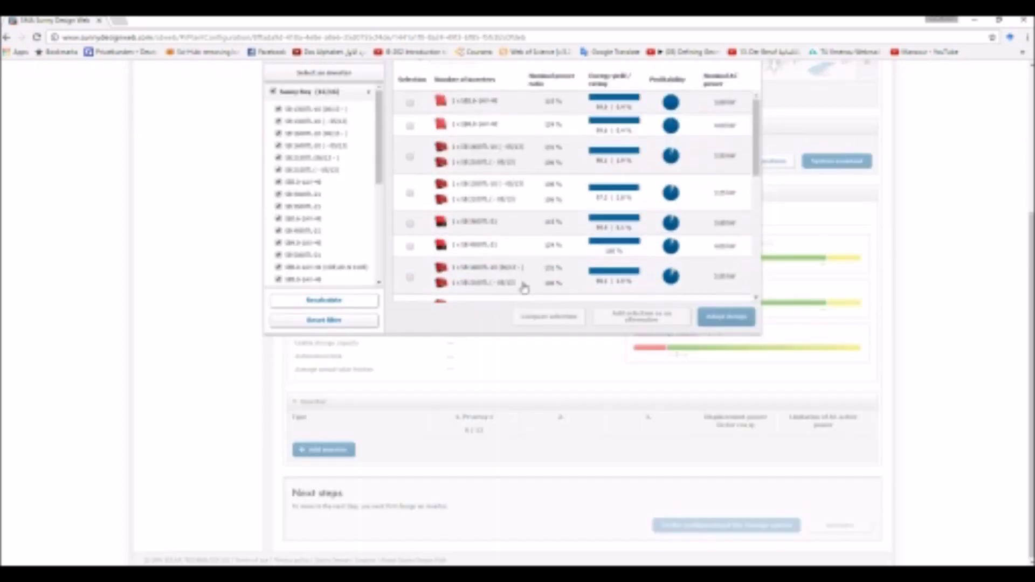
{"action": "scroll", "coordinate": [526, 290], "scroll_direction": "up", "scroll_amount": 7}
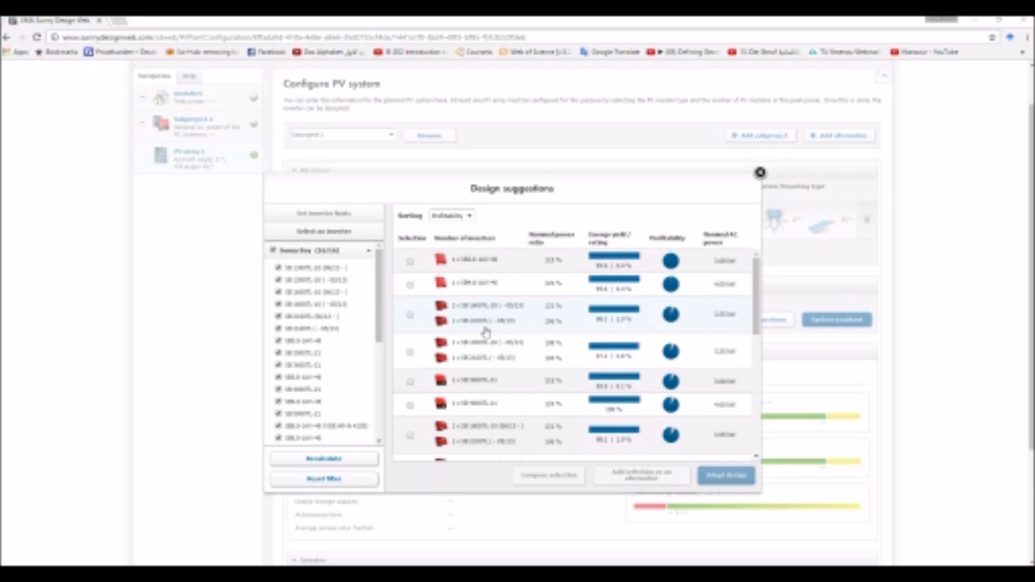
{"action": "scroll", "coordinate": [540, 325], "scroll_direction": "down", "scroll_amount": 1}
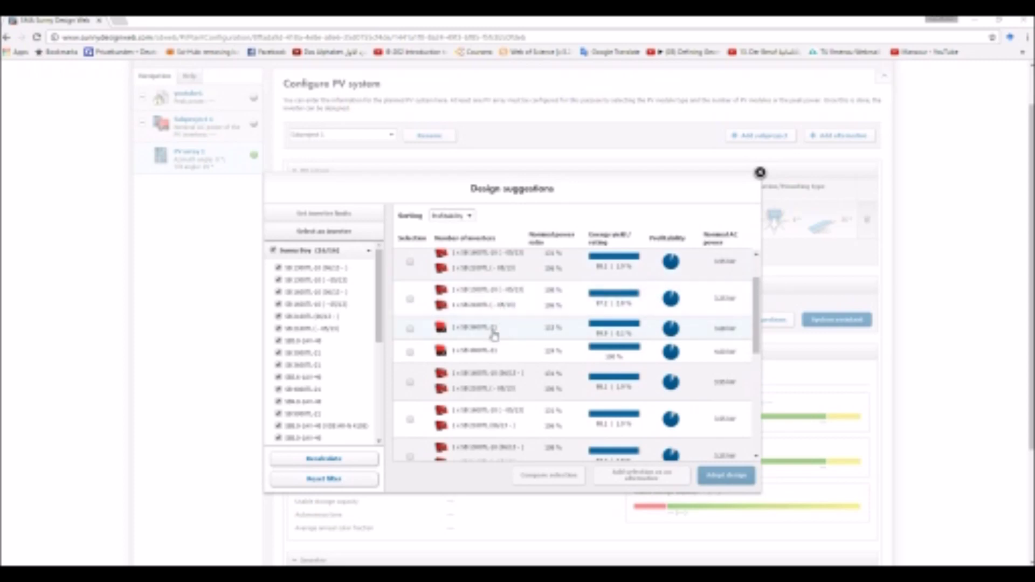
{"action": "scroll", "coordinate": [488, 388], "scroll_direction": "down", "scroll_amount": 2}
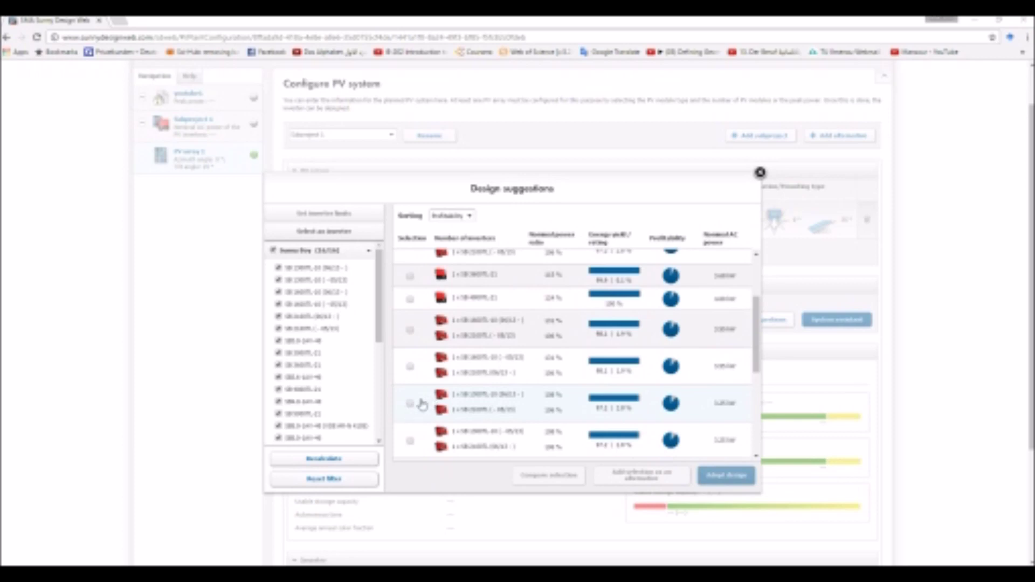
{"action": "left_click", "coordinate": [409, 330]}
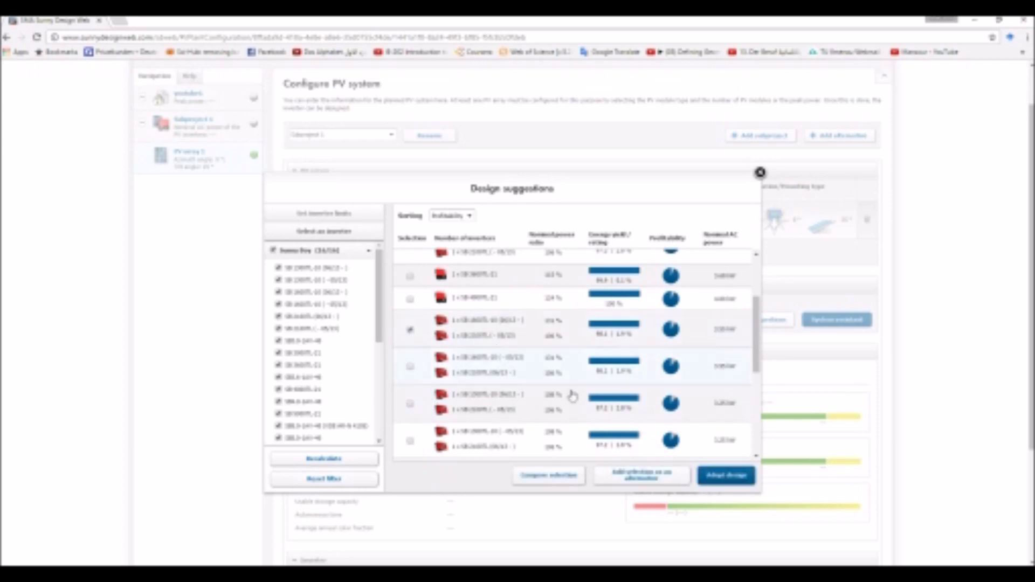
{"action": "left_click", "coordinate": [725, 476]}
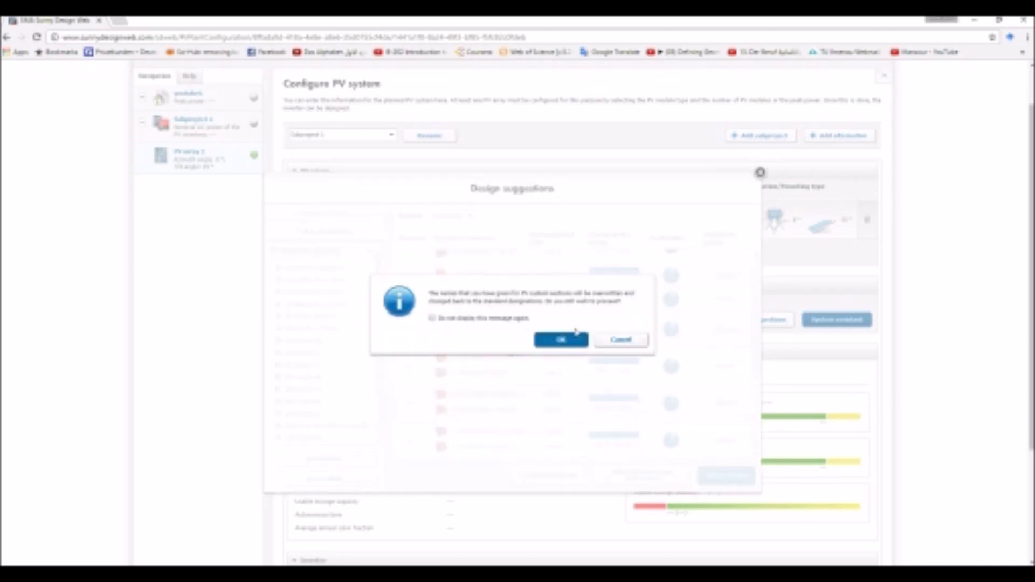
{"action": "left_click", "coordinate": [561, 340]}
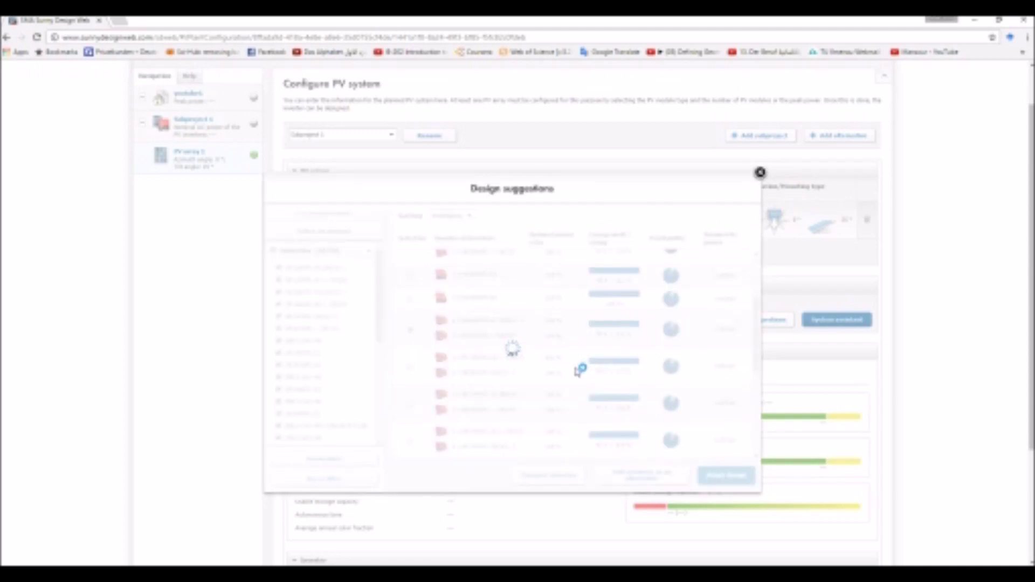
- Check the adopted inverters' performance, compatibility and information notes, and the system overview
{"action": "scroll", "coordinate": [577, 370], "scroll_direction": "down", "scroll_amount": 5}
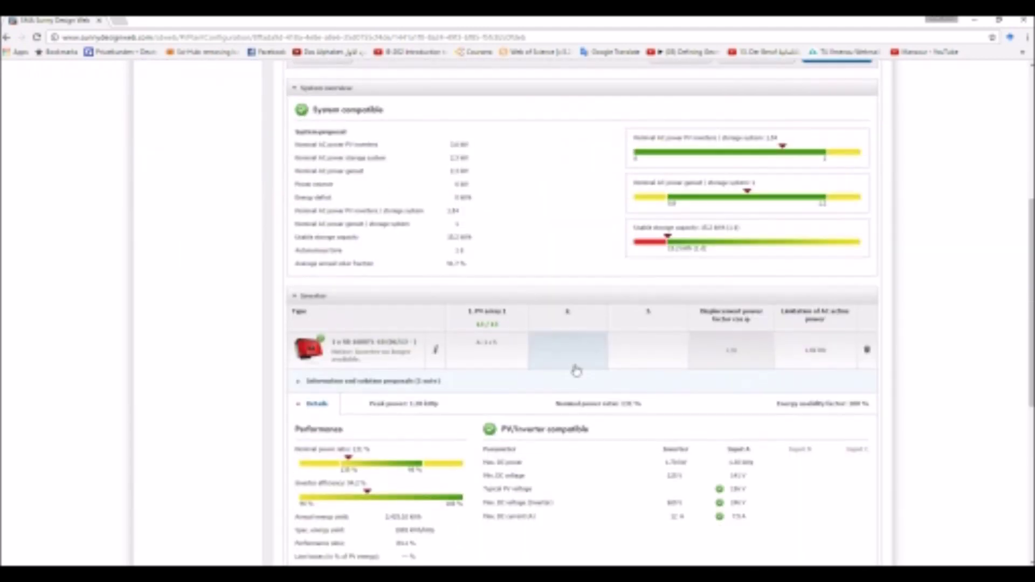
{"action": "scroll", "coordinate": [574, 369], "scroll_direction": "down", "scroll_amount": 3}
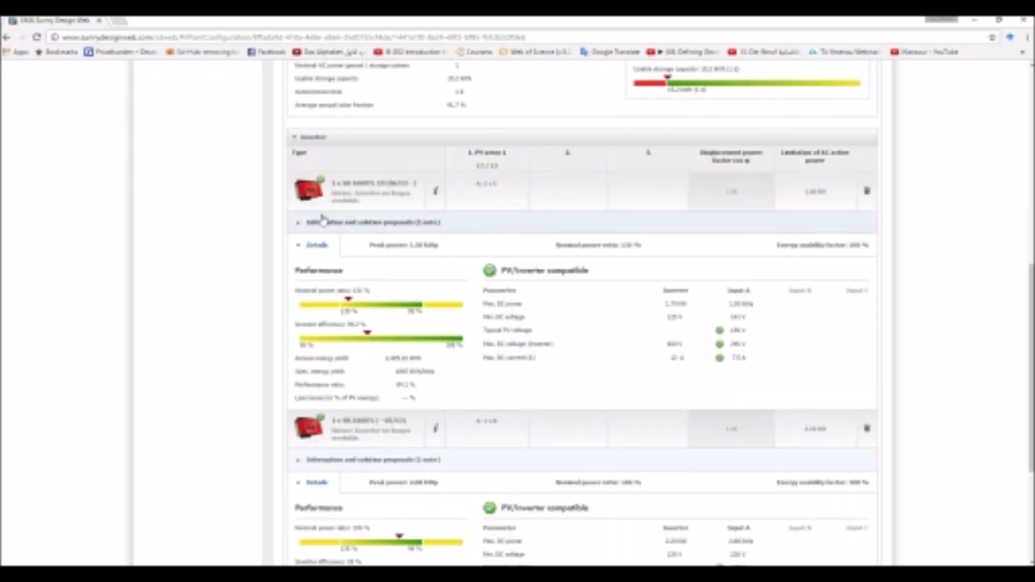
{"action": "scroll", "coordinate": [322, 229], "scroll_direction": "down", "scroll_amount": 1}
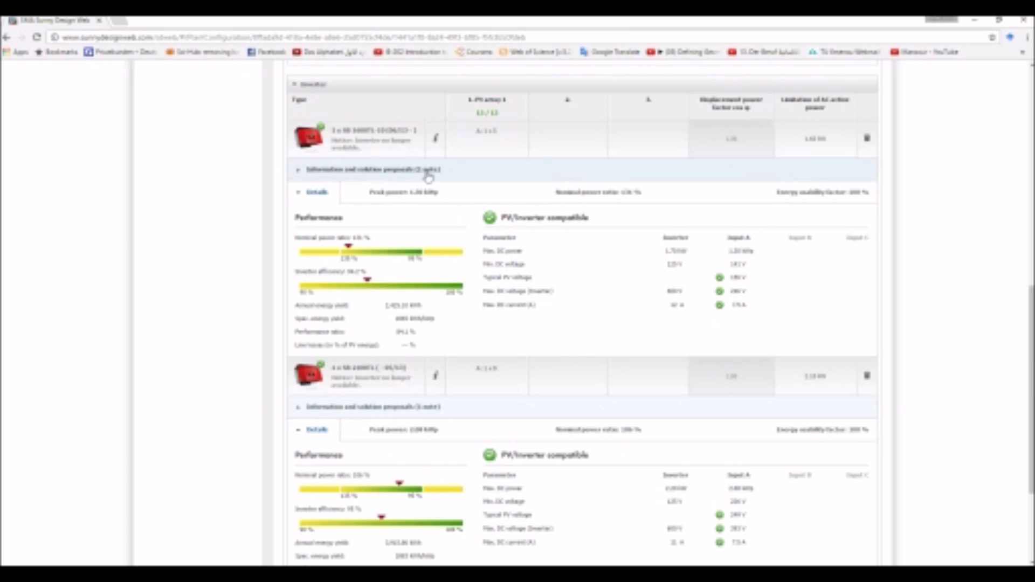
{"action": "left_click", "coordinate": [309, 176]}
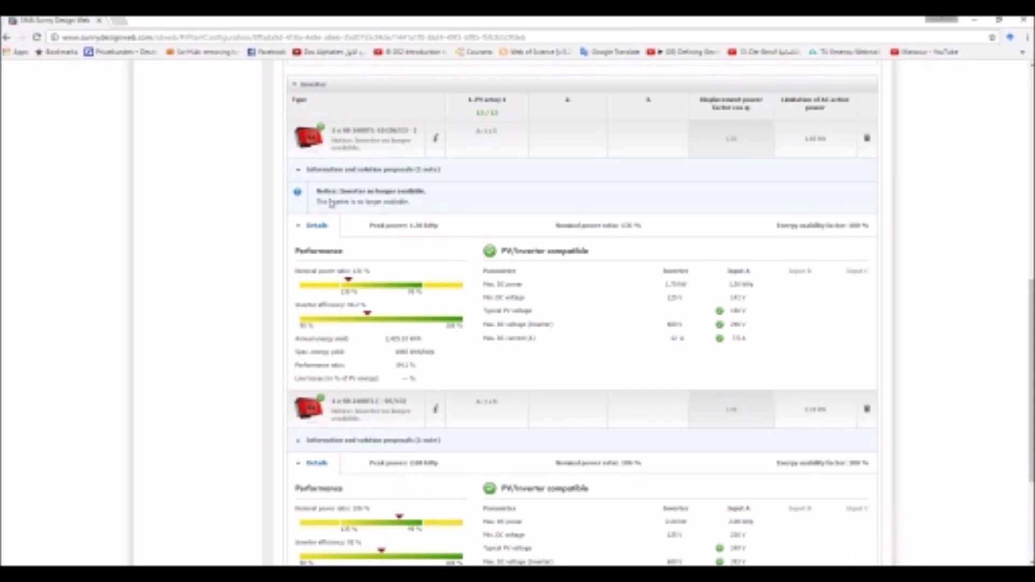
{"action": "scroll", "coordinate": [349, 237], "scroll_direction": "up", "scroll_amount": 1}
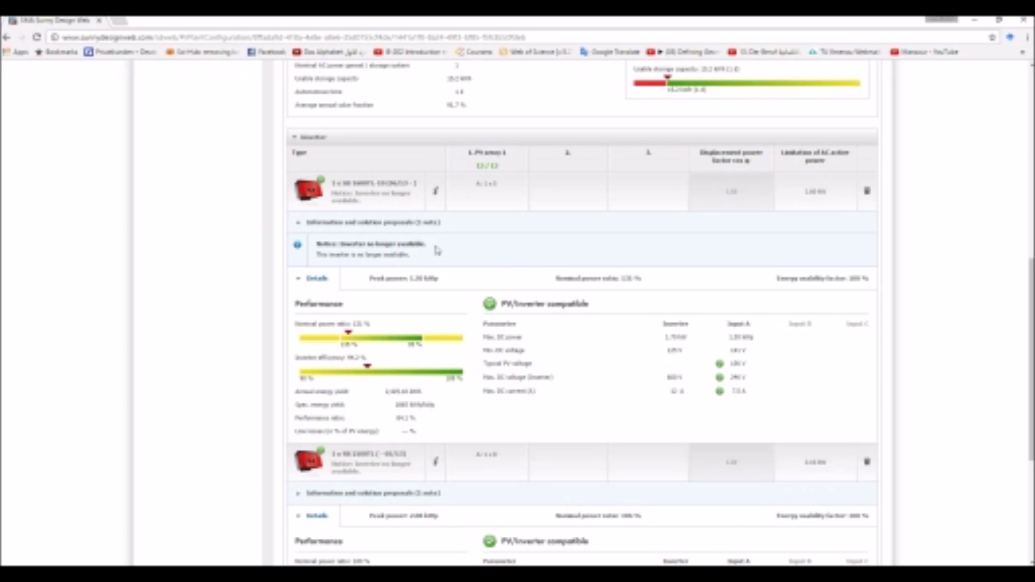
{"action": "scroll", "coordinate": [439, 251], "scroll_direction": "up", "scroll_amount": 5}
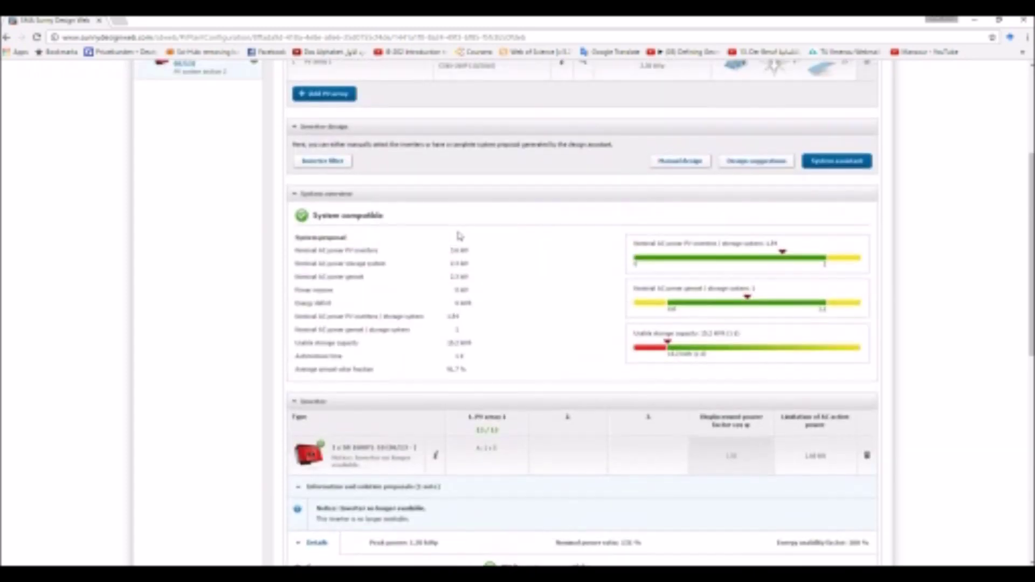
{"action": "scroll", "coordinate": [470, 262], "scroll_direction": "up", "scroll_amount": 1}
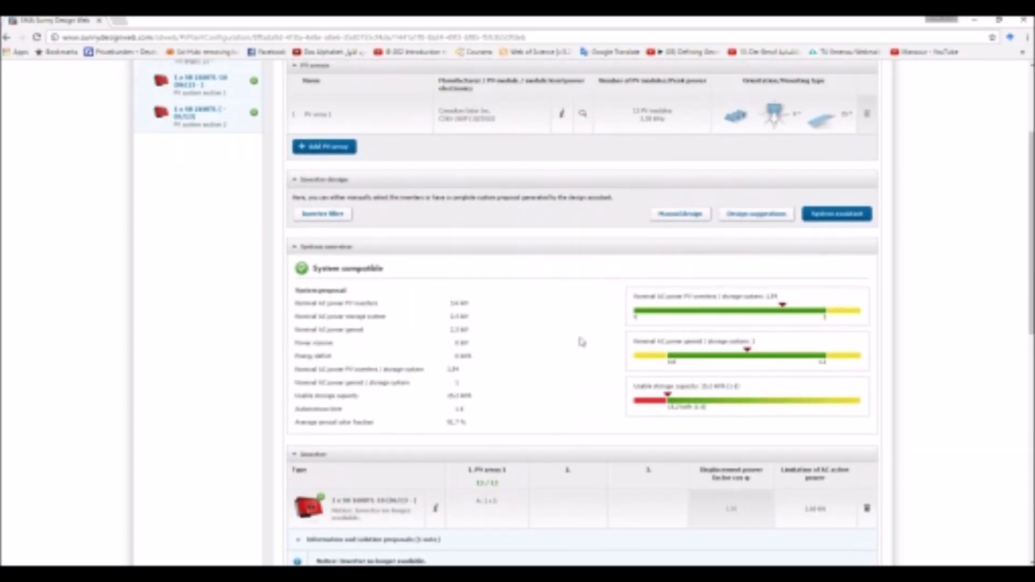
- Recalculate the system proposal with the system assistant's existing requirements, apply it, and accept the balanced method for calculating suggested designs
{"action": "left_click", "coordinate": [837, 216]}
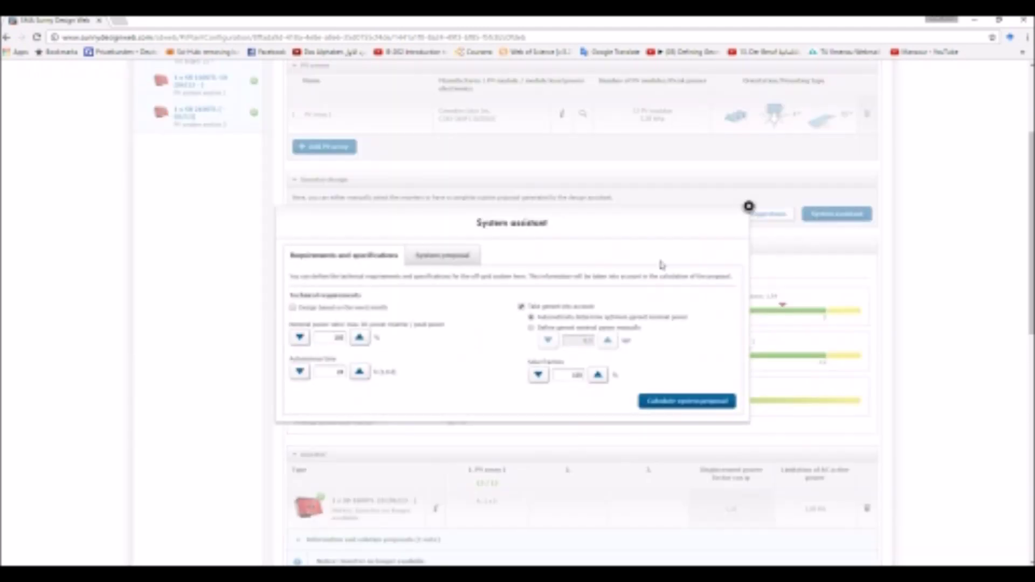
{"action": "left_click", "coordinate": [686, 406]}
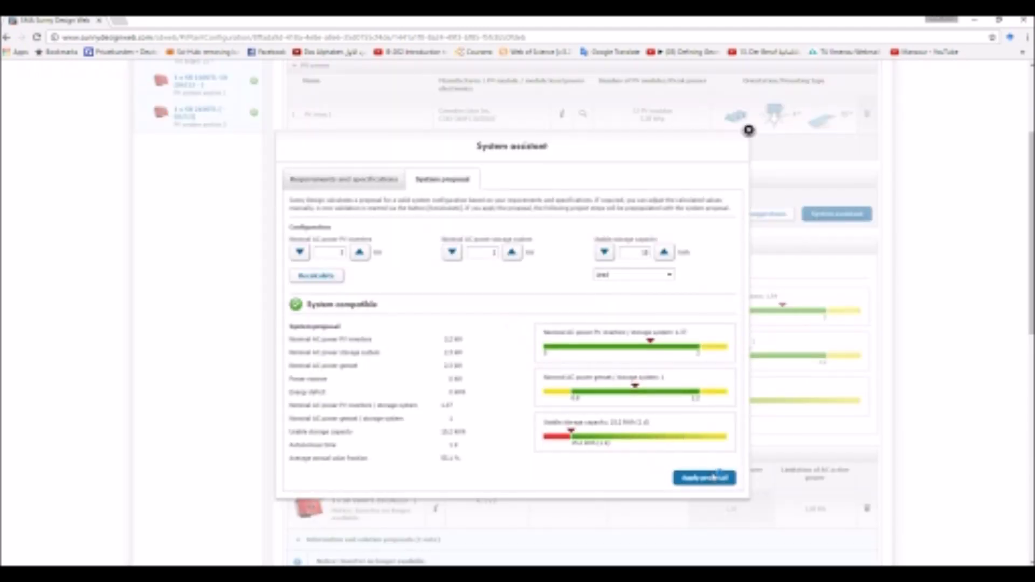
{"action": "left_click", "coordinate": [712, 477]}
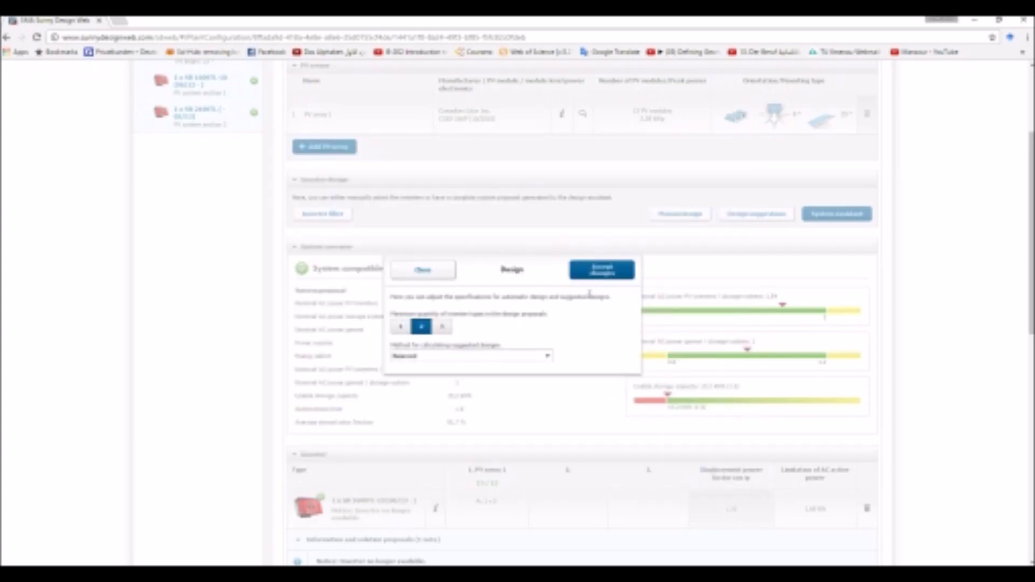
{"action": "left_click", "coordinate": [597, 281]}
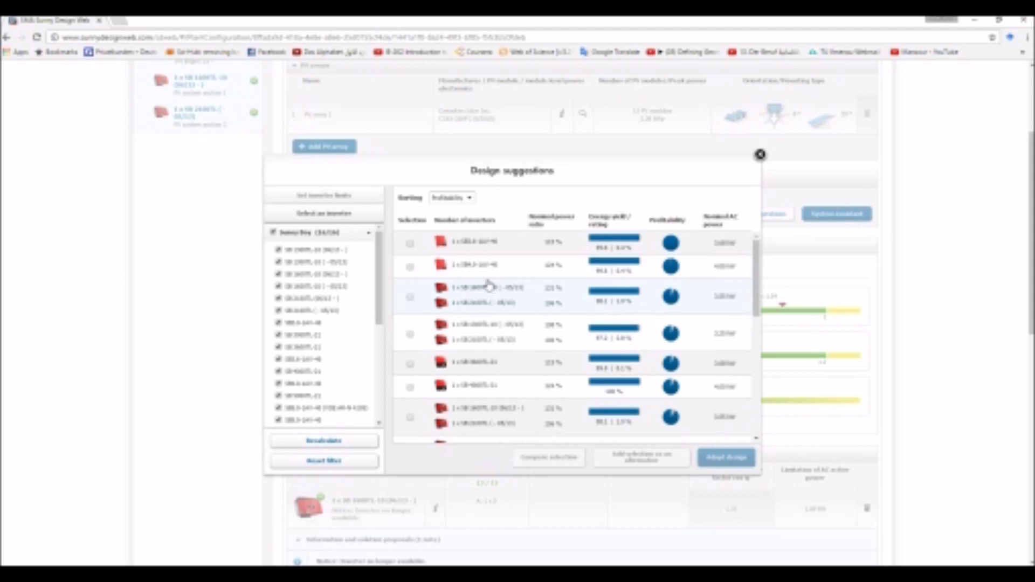
- Review the design suggestions and adopt the design with a single SB 4000TL-21 inverter, accepting the standard section name
{"action": "scroll", "coordinate": [489, 297], "scroll_direction": "down", "scroll_amount": 1}
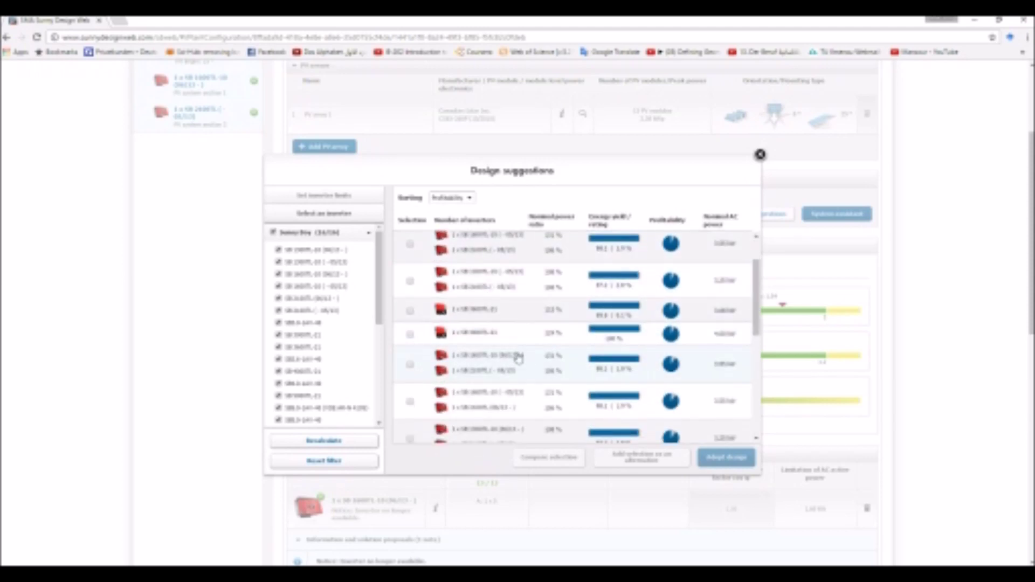
{"action": "scroll", "coordinate": [517, 359], "scroll_direction": "down", "scroll_amount": 2}
{"action": "scroll", "coordinate": [463, 350], "scroll_direction": "down", "scroll_amount": 2}
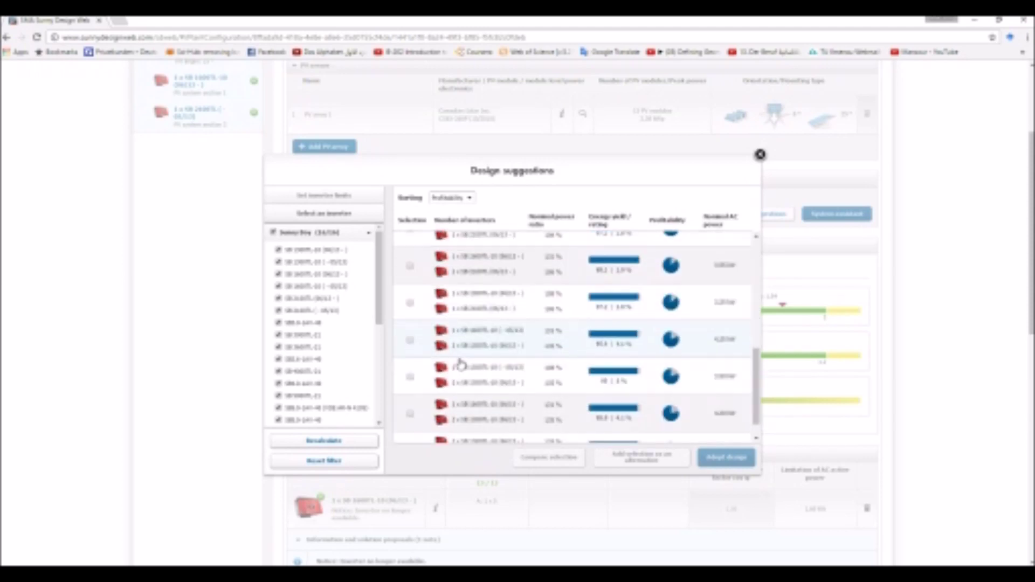
{"action": "scroll", "coordinate": [462, 318], "scroll_direction": "down", "scroll_amount": 2}
{"action": "scroll", "coordinate": [466, 368], "scroll_direction": "up", "scroll_amount": 3}
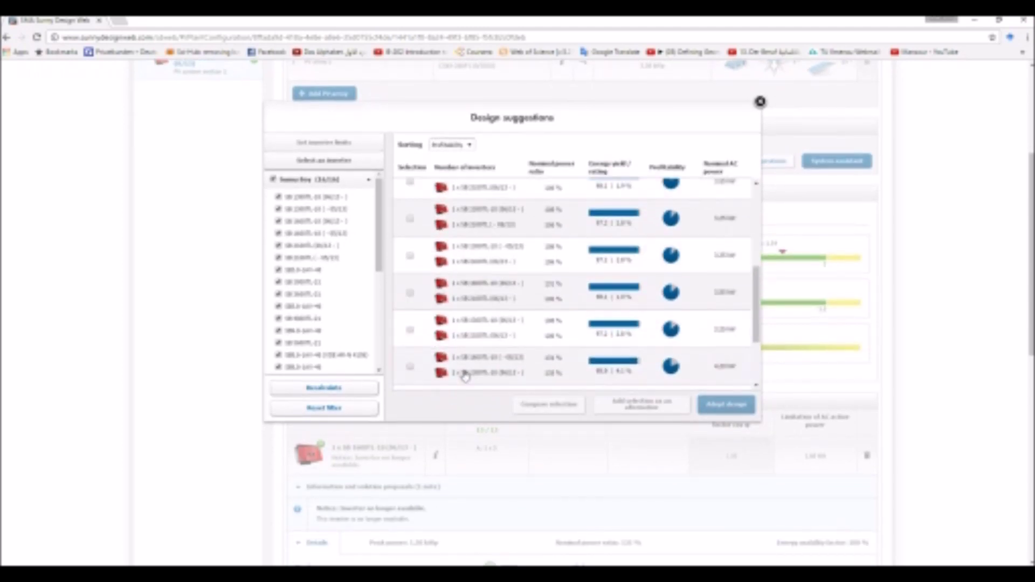
{"action": "scroll", "coordinate": [465, 369], "scroll_direction": "up", "scroll_amount": 3}
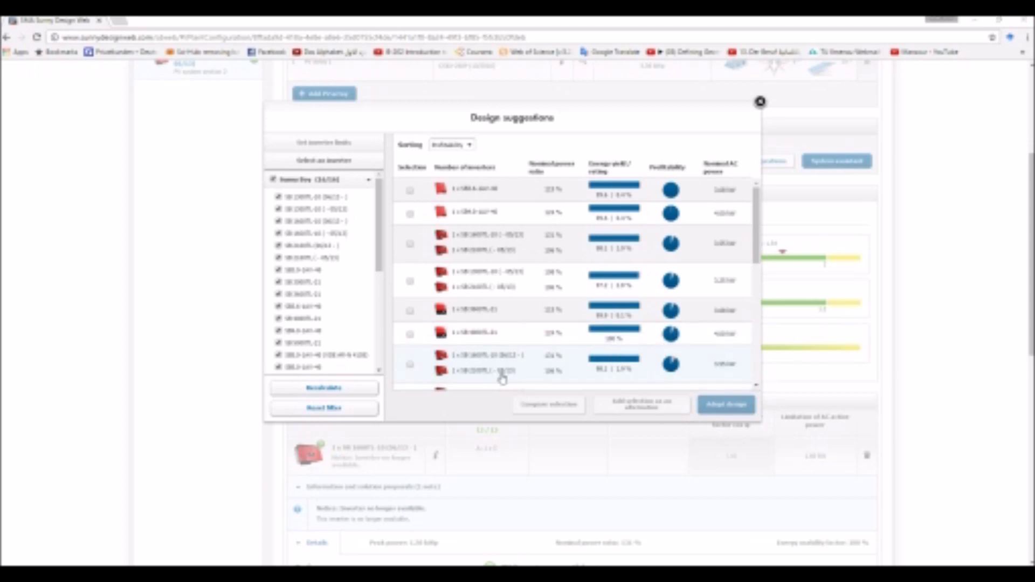
{"action": "scroll", "coordinate": [502, 322], "scroll_direction": "down", "scroll_amount": 2}
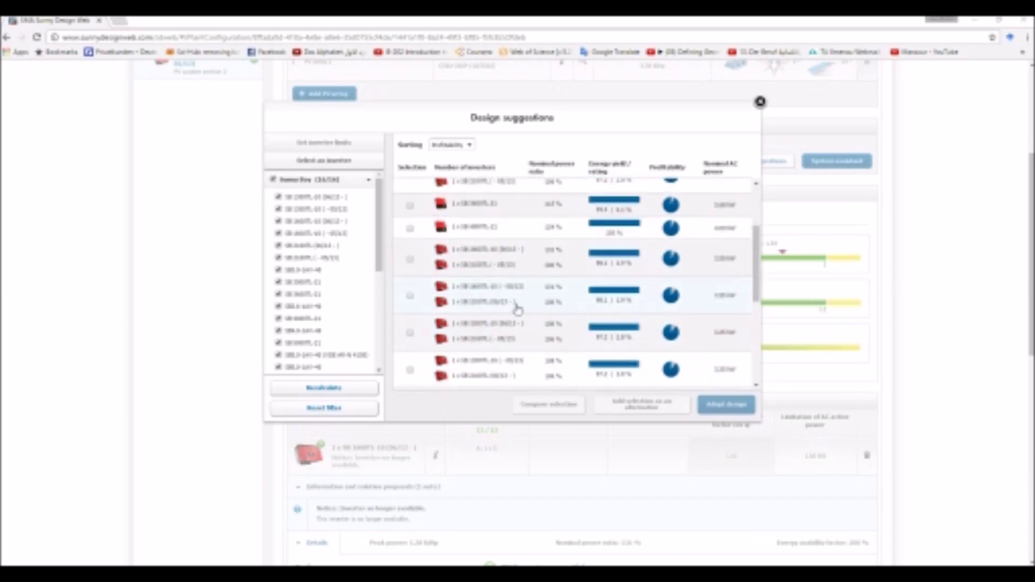
{"action": "scroll", "coordinate": [518, 305], "scroll_direction": "up", "scroll_amount": 1}
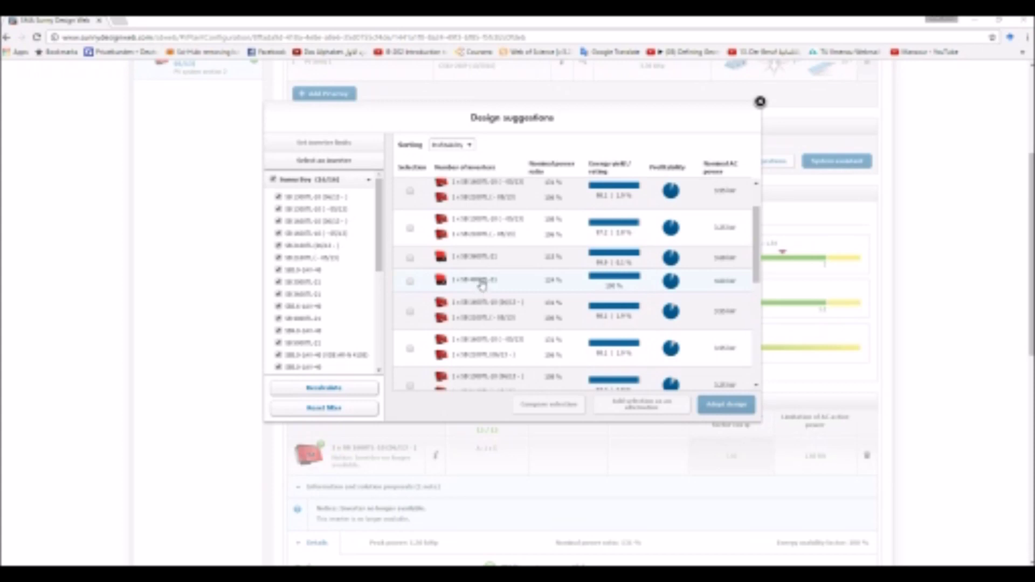
{"action": "left_click", "coordinate": [411, 283]}
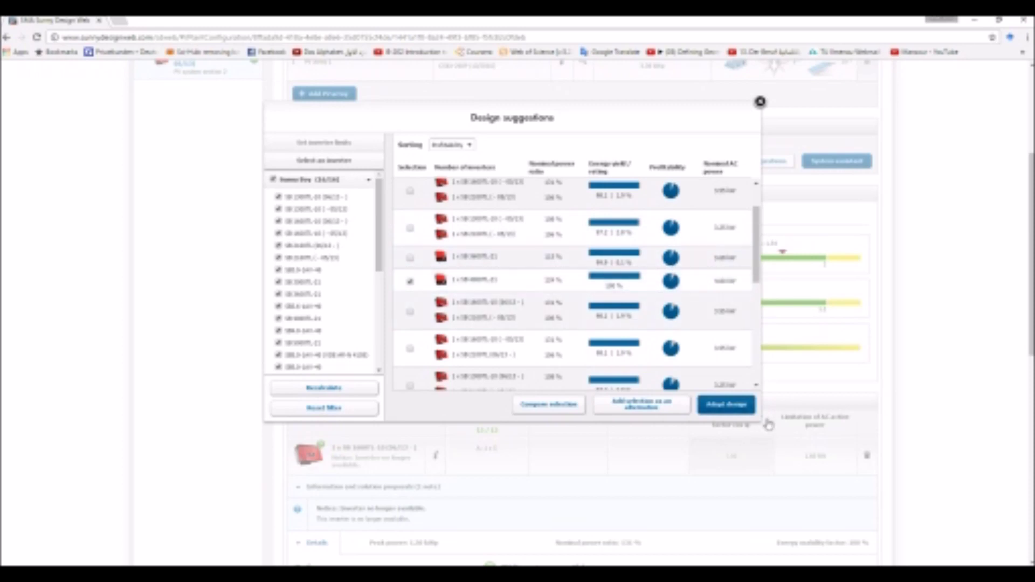
{"action": "left_click", "coordinate": [736, 408]}
{"action": "left_click", "coordinate": [564, 341]}
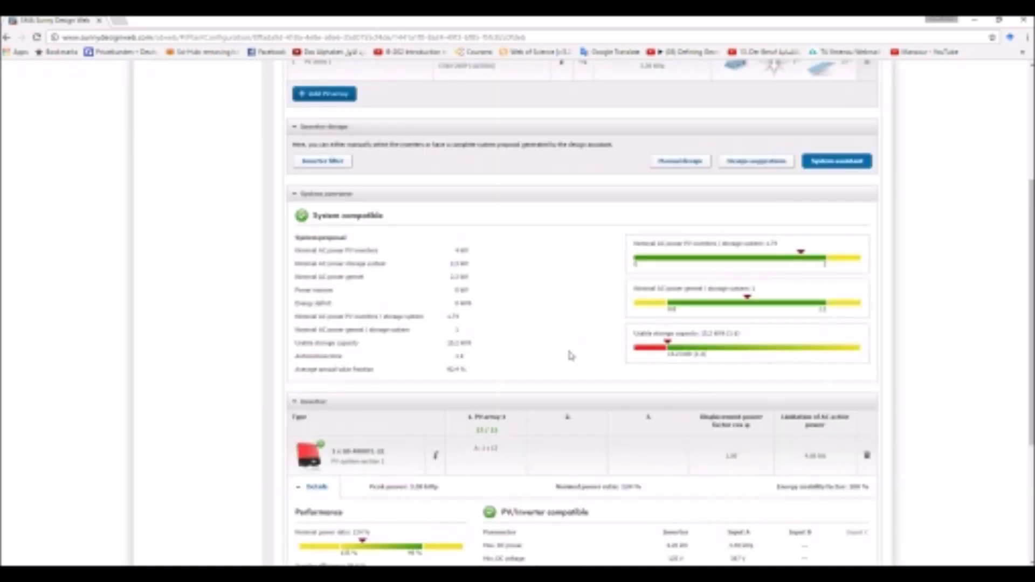
- Examine the system overview, the PV array entry, and the SB 4000TL-21 inverter's performance, energy yield and voltage and current compatibility
{"action": "scroll", "coordinate": [568, 354], "scroll_direction": "down", "scroll_amount": 4}
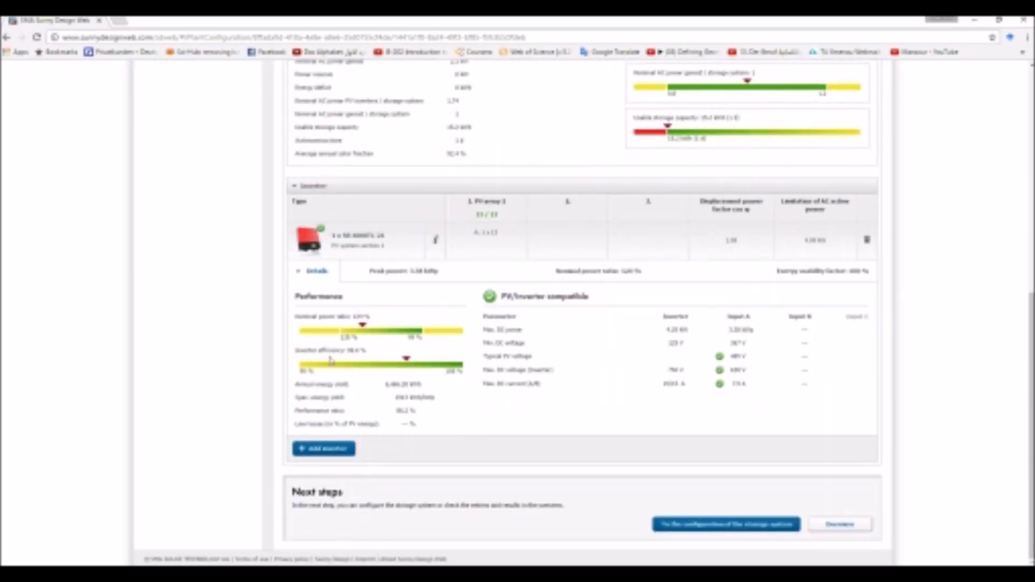
{"action": "scroll", "coordinate": [331, 360], "scroll_direction": "up", "scroll_amount": 7}
{"action": "scroll", "coordinate": [364, 429], "scroll_direction": "down", "scroll_amount": 1}
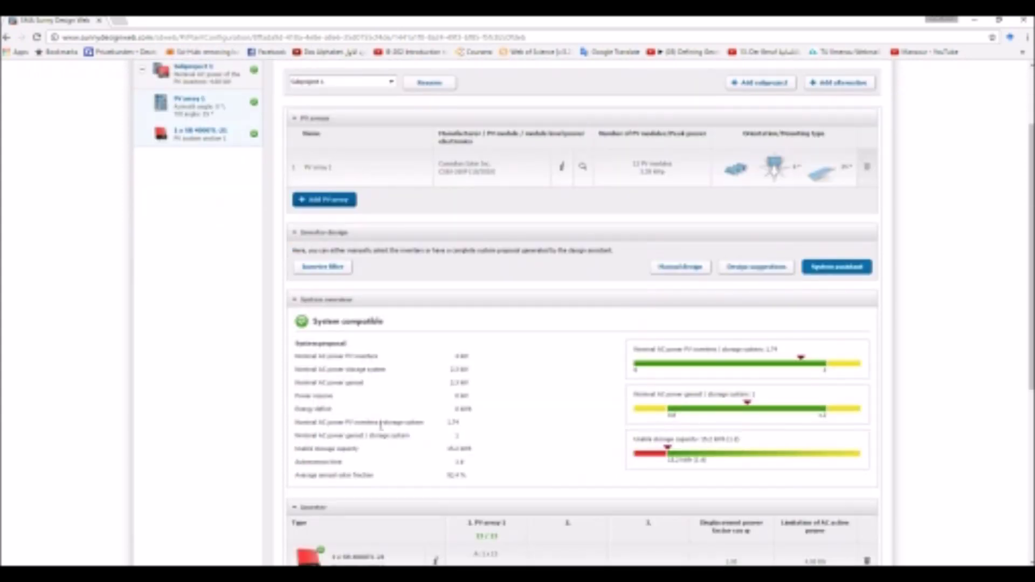
{"action": "scroll", "coordinate": [381, 431], "scroll_direction": "down", "scroll_amount": 1}
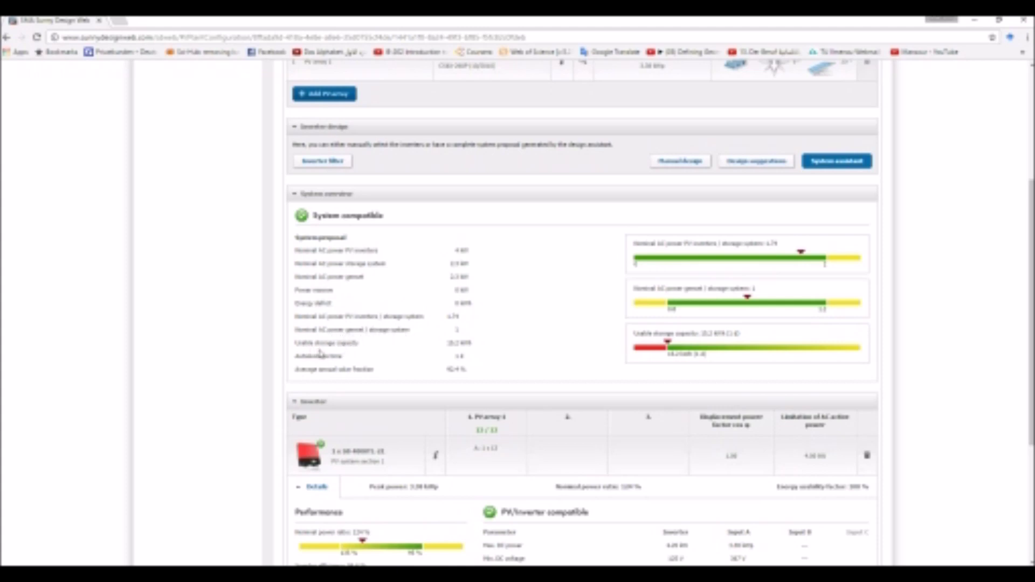
{"action": "scroll", "coordinate": [457, 307], "scroll_direction": "down", "scroll_amount": 2}
{"action": "scroll", "coordinate": [453, 232], "scroll_direction": "down", "scroll_amount": 1}
{"action": "scroll", "coordinate": [439, 272], "scroll_direction": "down", "scroll_amount": 1}
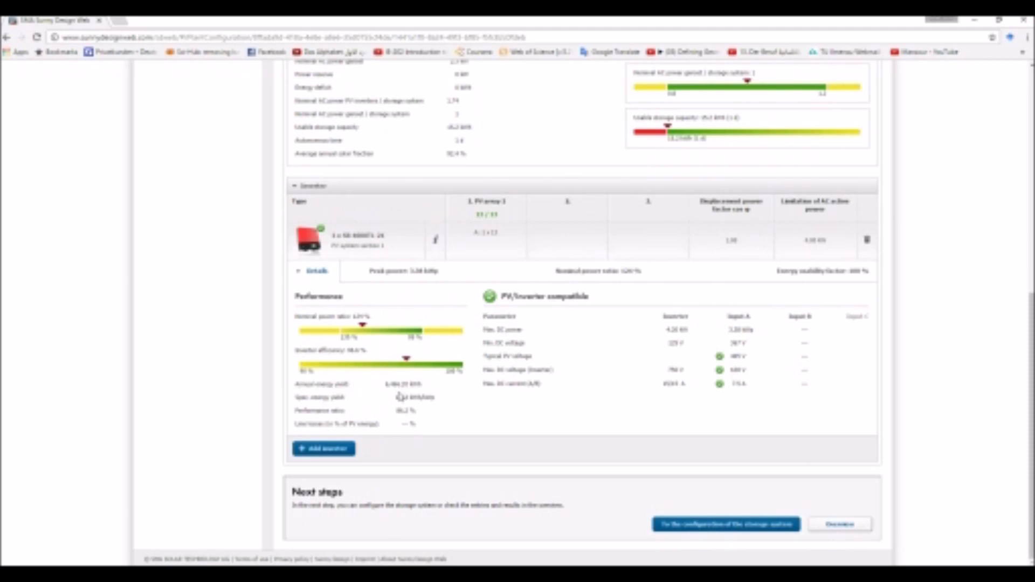
{"action": "scroll", "coordinate": [400, 397], "scroll_direction": "up", "scroll_amount": 10}
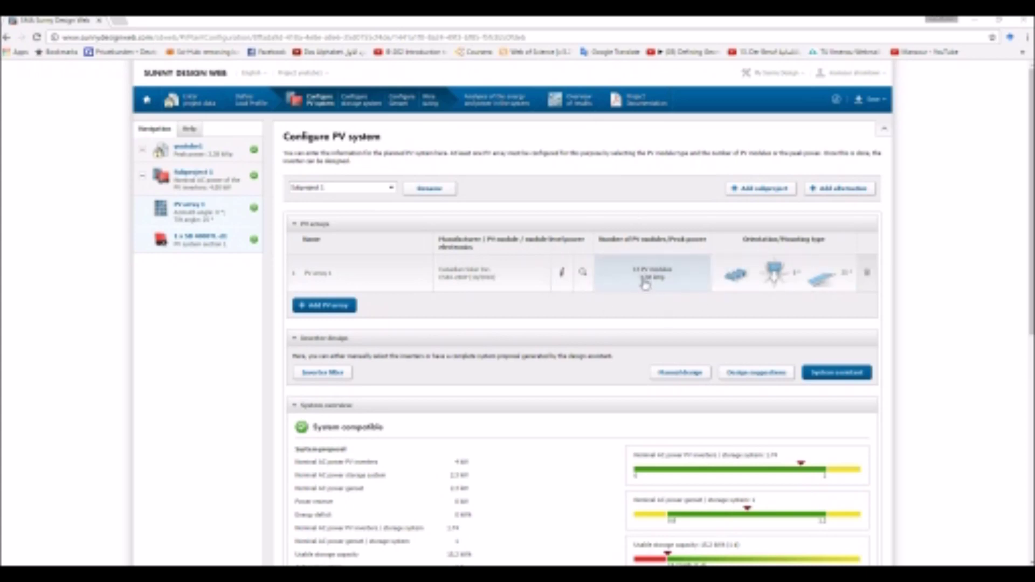
{"action": "scroll", "coordinate": [645, 284], "scroll_direction": "down", "scroll_amount": 8}
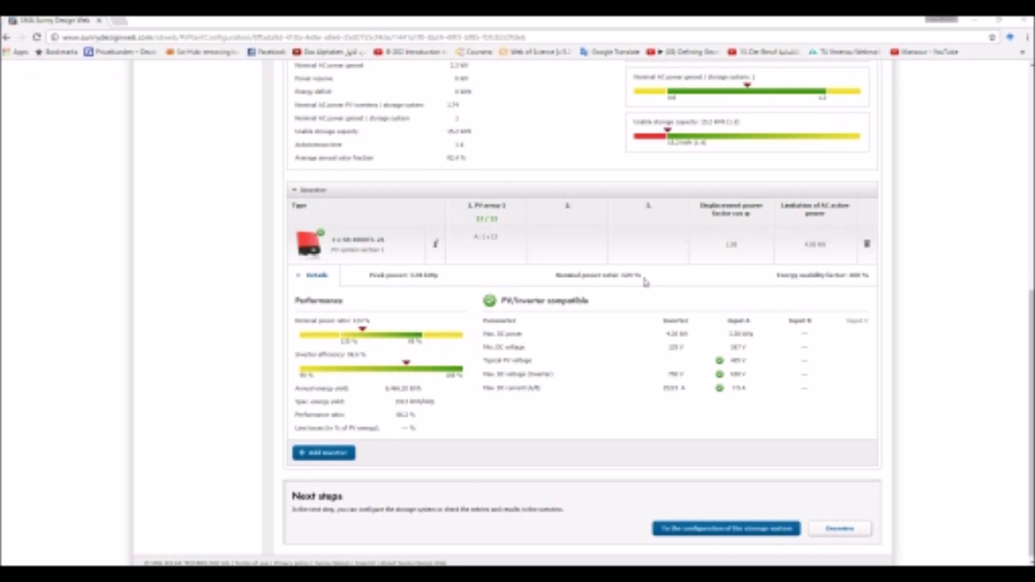
{"action": "scroll", "coordinate": [646, 281], "scroll_direction": "up", "scroll_amount": 8}
{"action": "scroll", "coordinate": [695, 253], "scroll_direction": "down", "scroll_amount": 7}
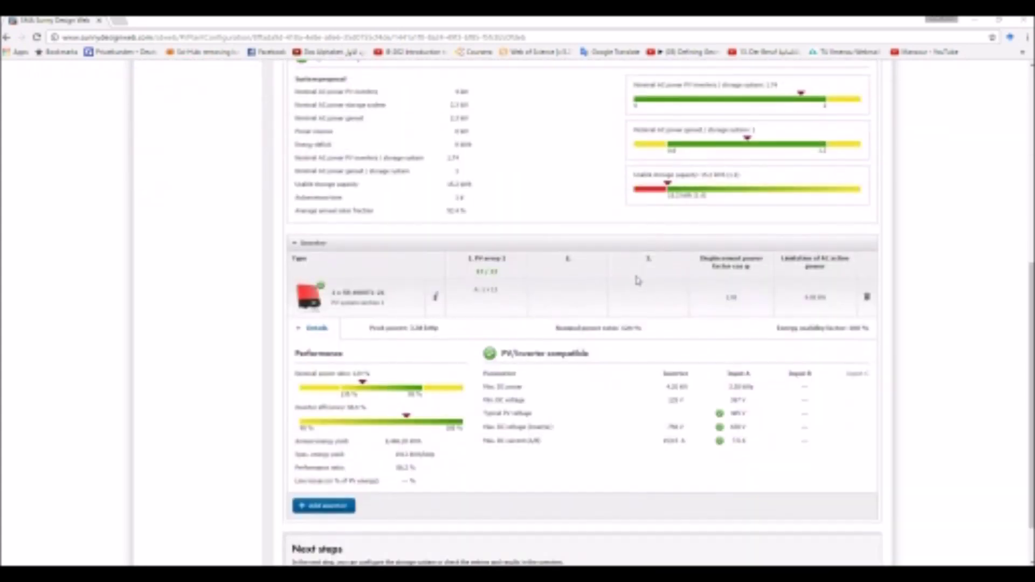
{"action": "scroll", "coordinate": [637, 280], "scroll_direction": "down", "scroll_amount": 1}
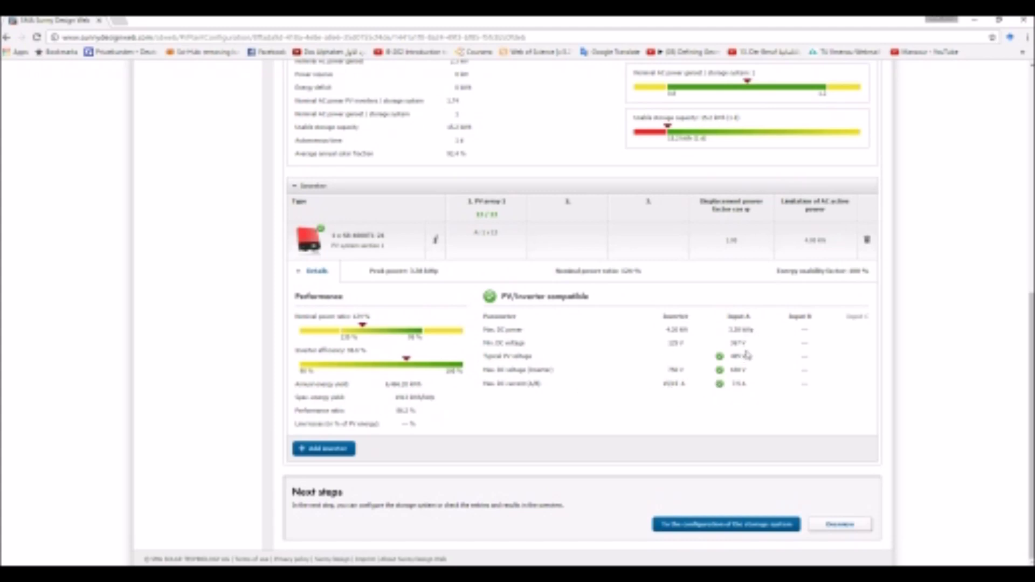
- Go to the storage system configuration, keep Sunny Island 3.0M as the device, and check its nominal battery voltage
{"action": "left_click", "coordinate": [694, 530]}
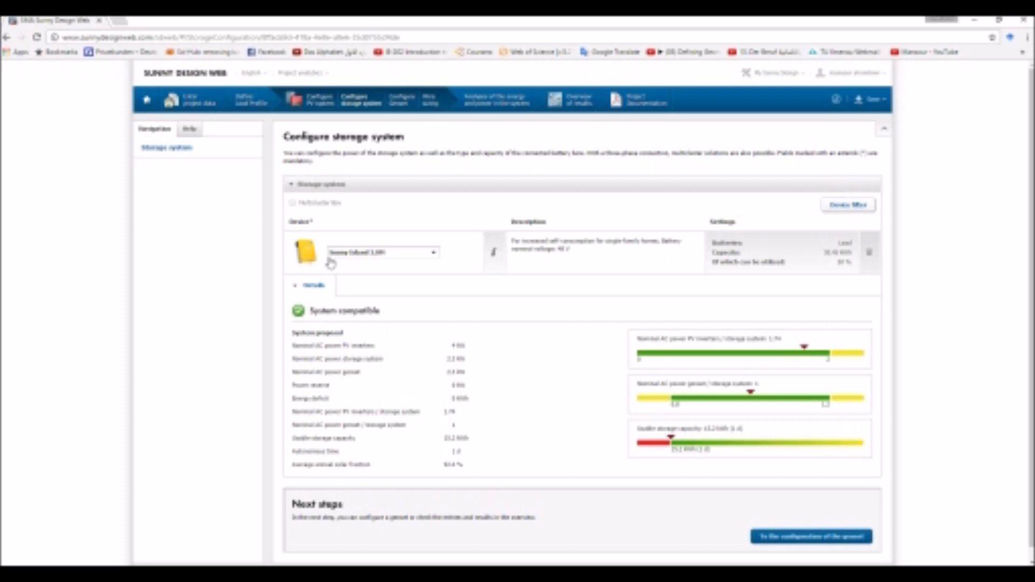
{"action": "left_click", "coordinate": [368, 252]}
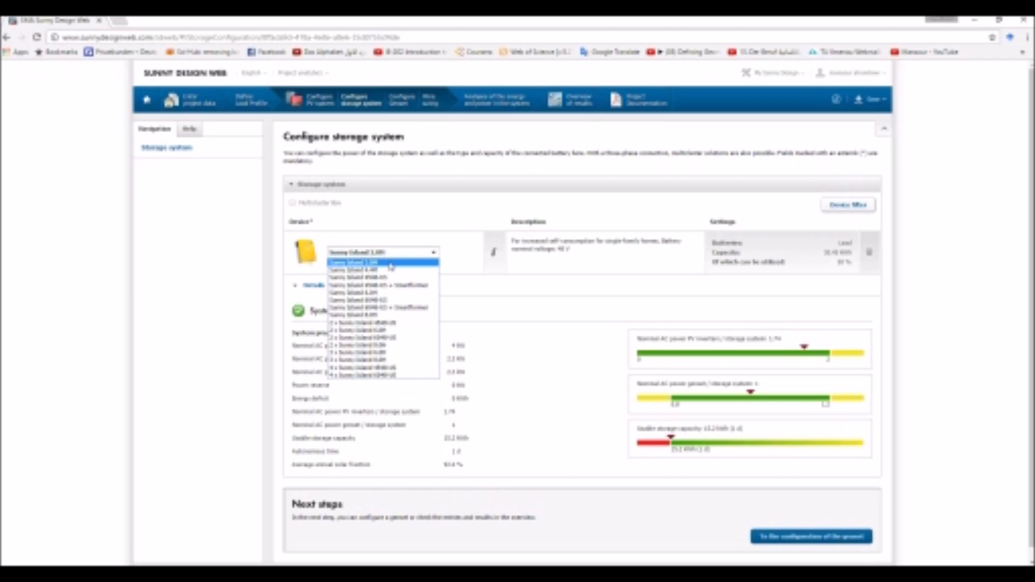
{"action": "left_click", "coordinate": [390, 263]}
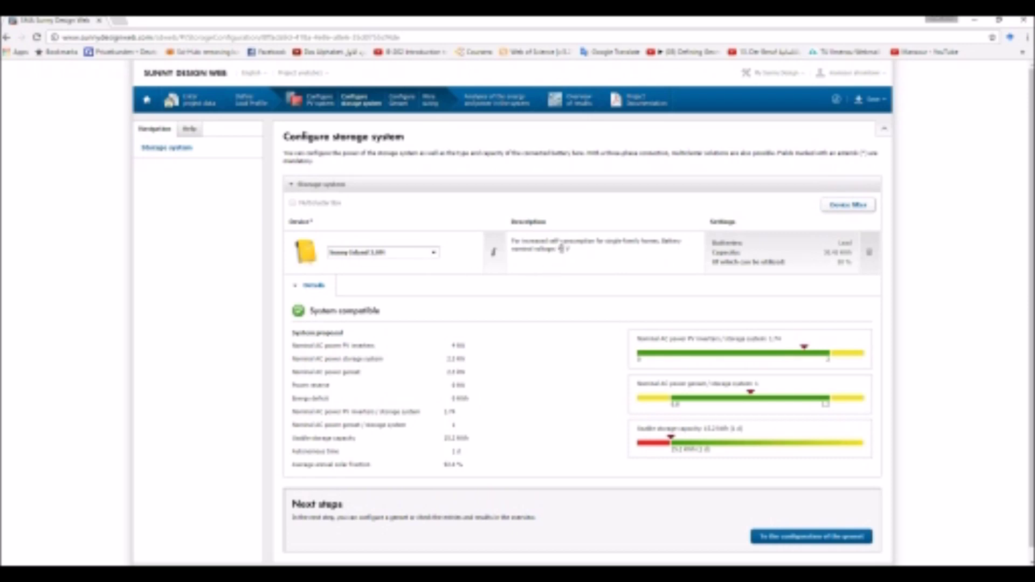
{"action": "left_click_drag", "start_coordinate": [556, 248], "coordinate": [570, 249]}
- Raise the lead battery's capacity to 34.40 kWh and accept the changes to the storage settings
{"action": "left_click", "coordinate": [803, 267]}
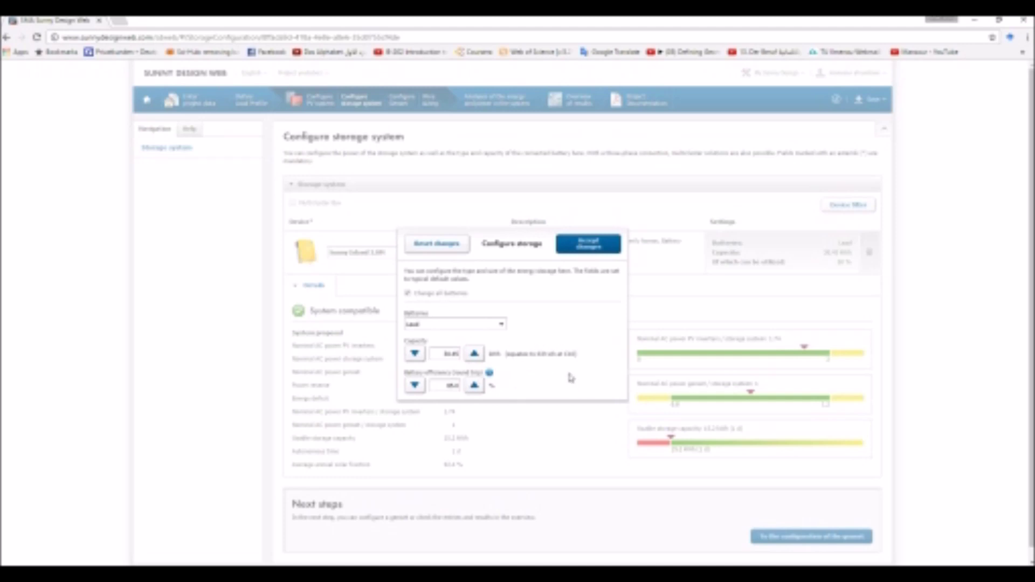
{"action": "left_click", "coordinate": [473, 356]}
{"action": "left_click", "coordinate": [475, 356]}
{"action": "left_click", "coordinate": [598, 247]}
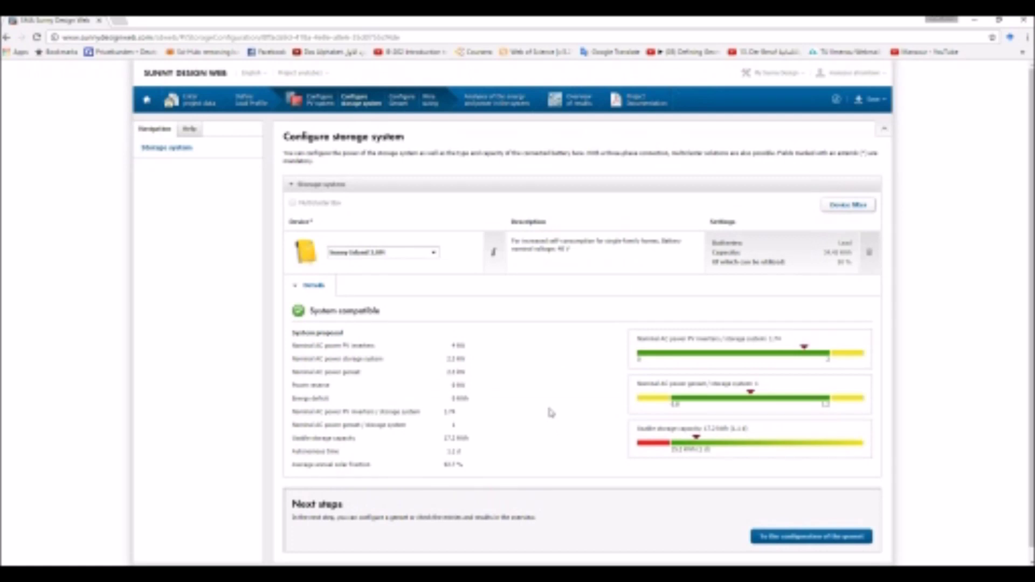
- Go to the genset configuration, set the genset's apparent power to 3 kVA, raise its minimum capacity, and accept the changes
{"action": "scroll", "coordinate": [549, 414], "scroll_direction": "down", "scroll_amount": 1}
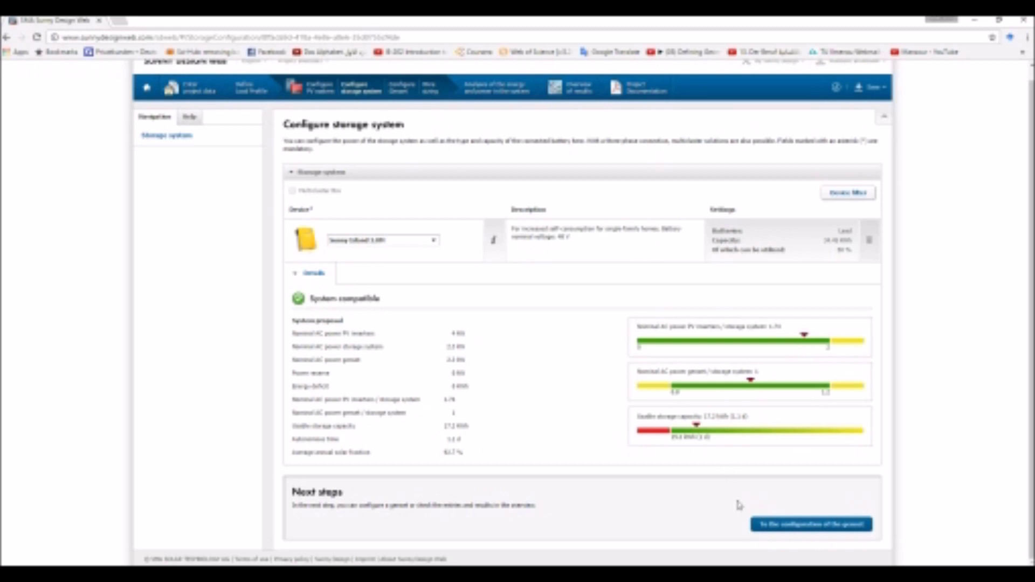
{"action": "left_click", "coordinate": [776, 526]}
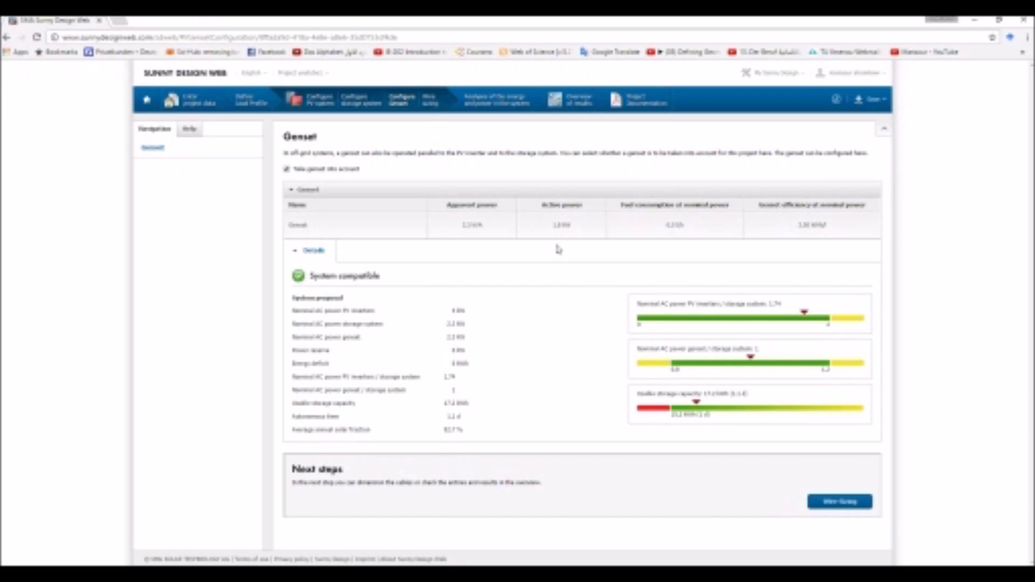
{"action": "left_click", "coordinate": [482, 224]}
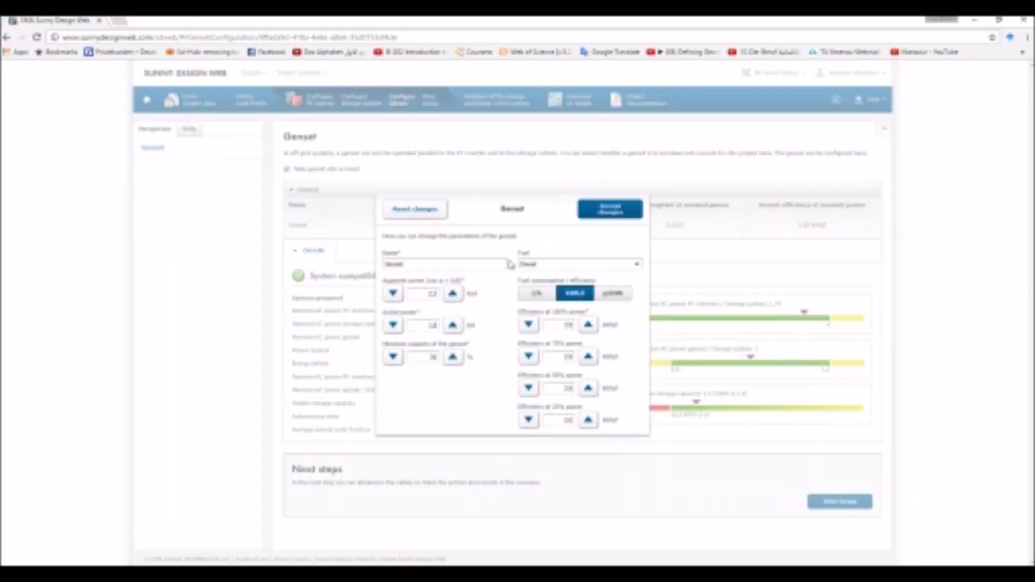
{"action": "left_click", "coordinate": [454, 294]}
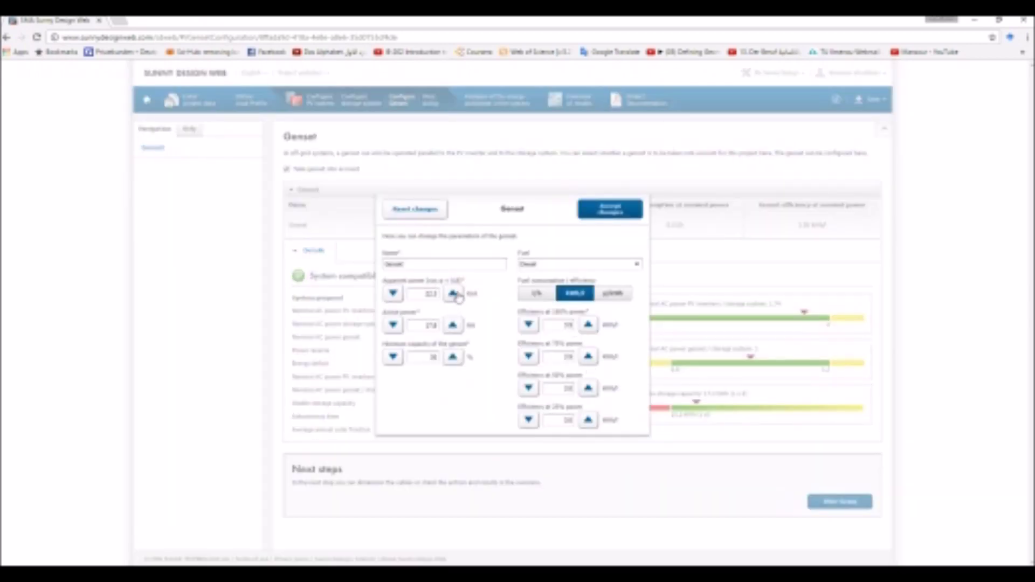
{"action": "left_click", "coordinate": [393, 294]}
{"action": "double_click", "coordinate": [440, 295]}
{"action": "type", "text": "3"}
{"action": "left_click", "coordinate": [424, 328]}
{"action": "left_click", "coordinate": [451, 356]}
{"action": "left_click", "coordinate": [620, 214]}
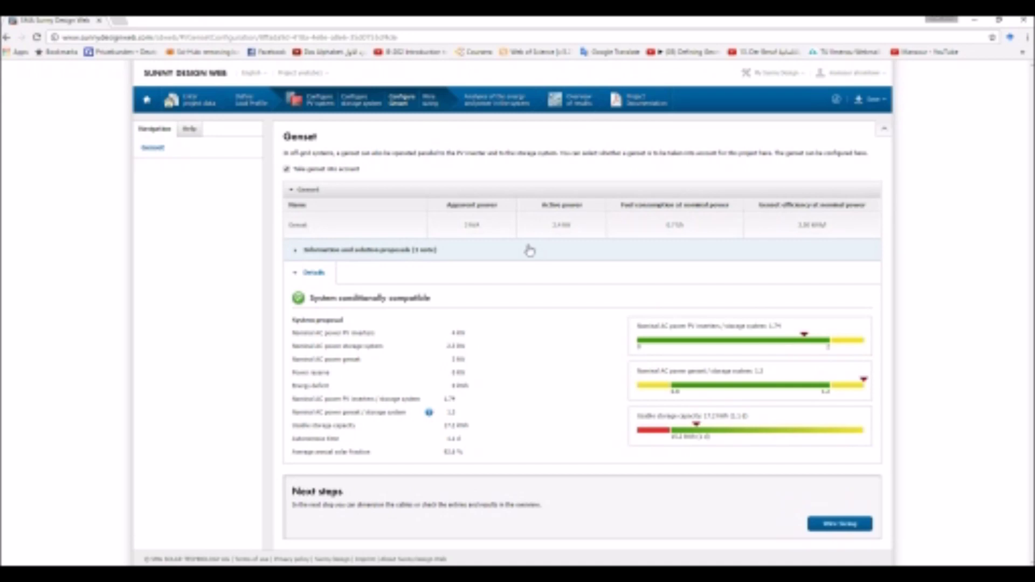
- Go to wire sizing and review the power loss overview, the wiring diagram and the DC cable configuration
{"action": "left_click", "coordinate": [814, 528]}
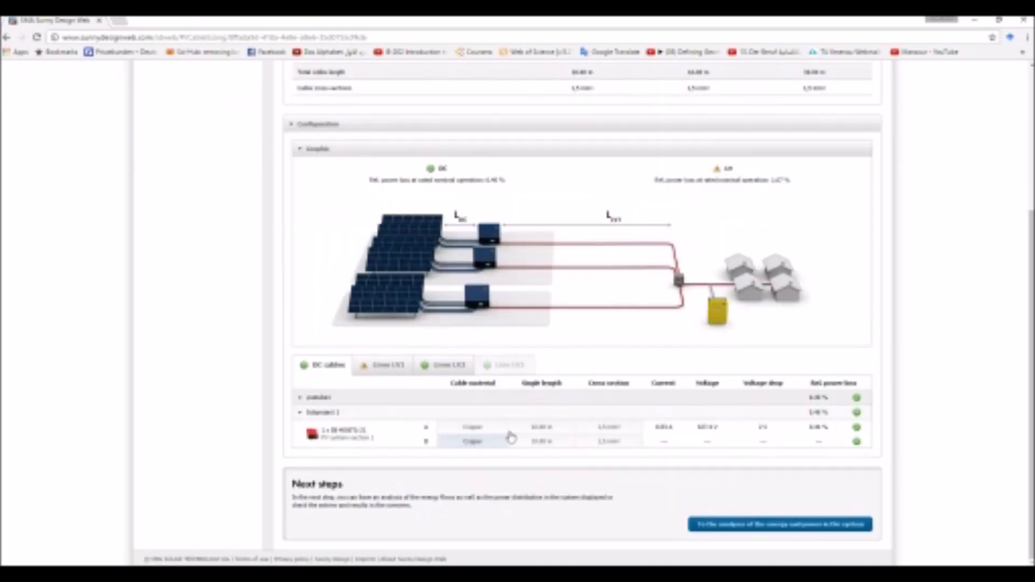
{"action": "scroll", "coordinate": [511, 437], "scroll_direction": "up", "scroll_amount": 3}
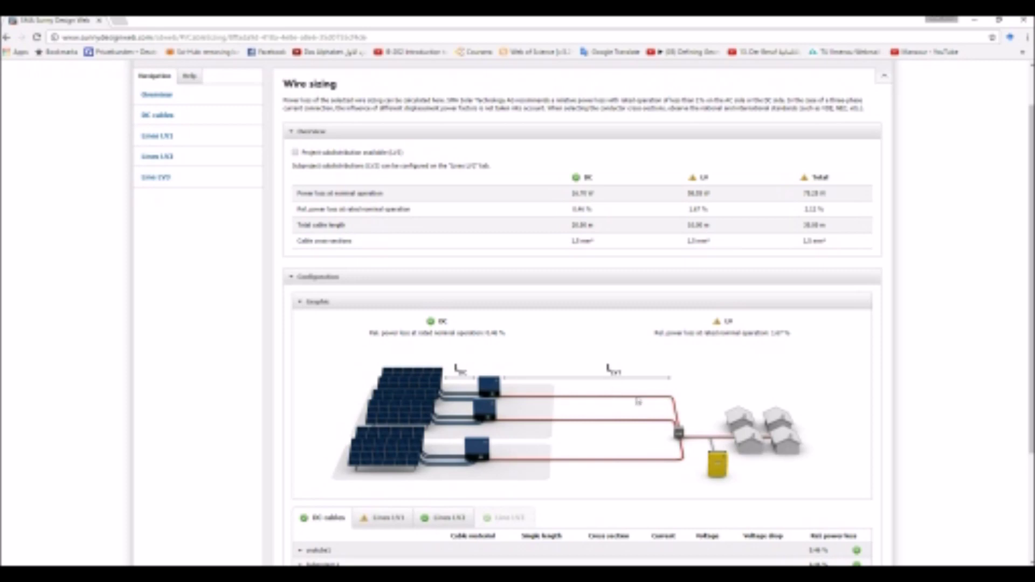
{"action": "scroll", "coordinate": [658, 386], "scroll_direction": "down", "scroll_amount": 3}
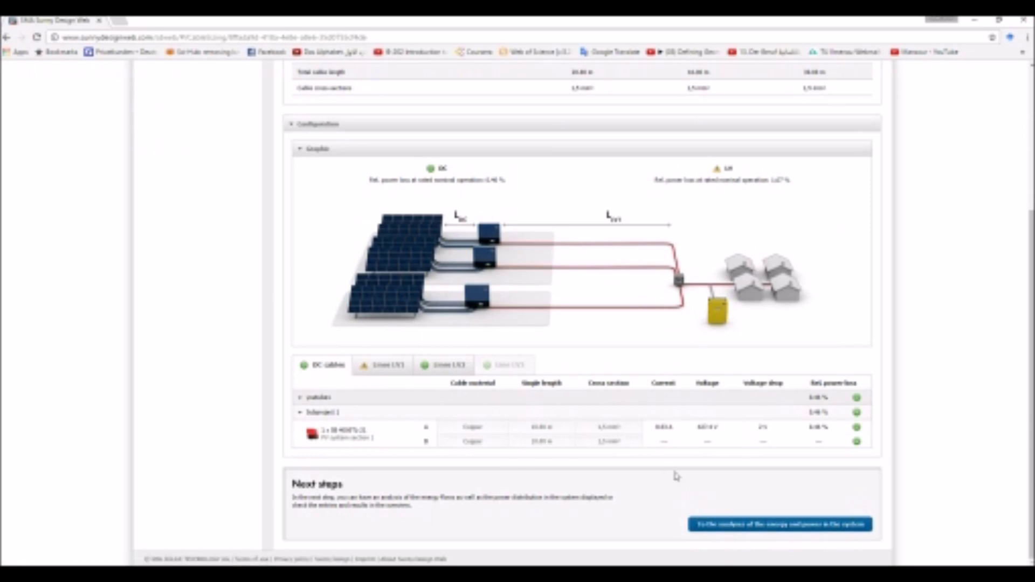
- Go to the energy and power analysis and review the system proposal, energy distribution and monthly solar fraction
{"action": "left_click", "coordinate": [707, 524]}
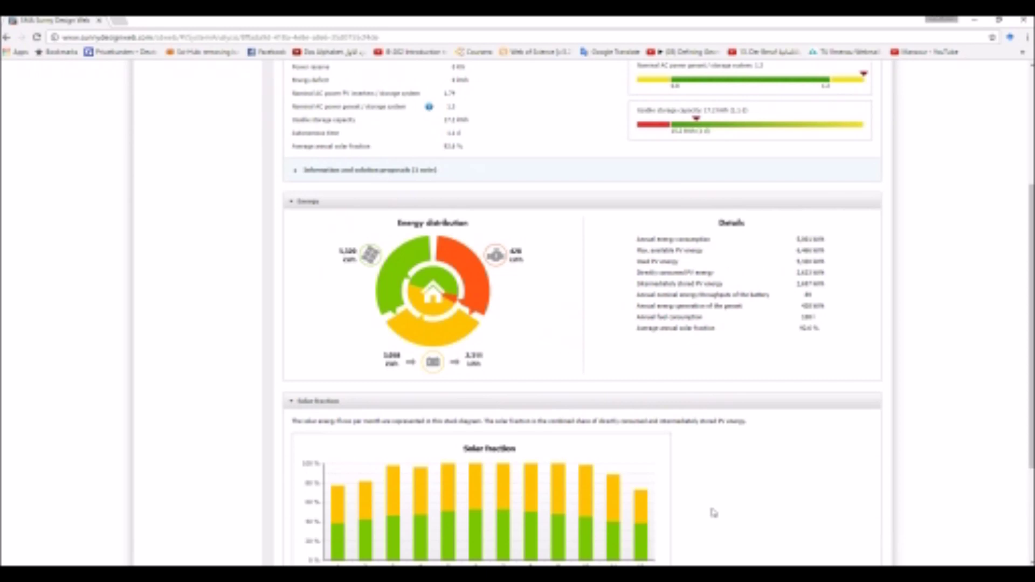
{"action": "scroll", "coordinate": [701, 499], "scroll_direction": "up", "scroll_amount": 4}
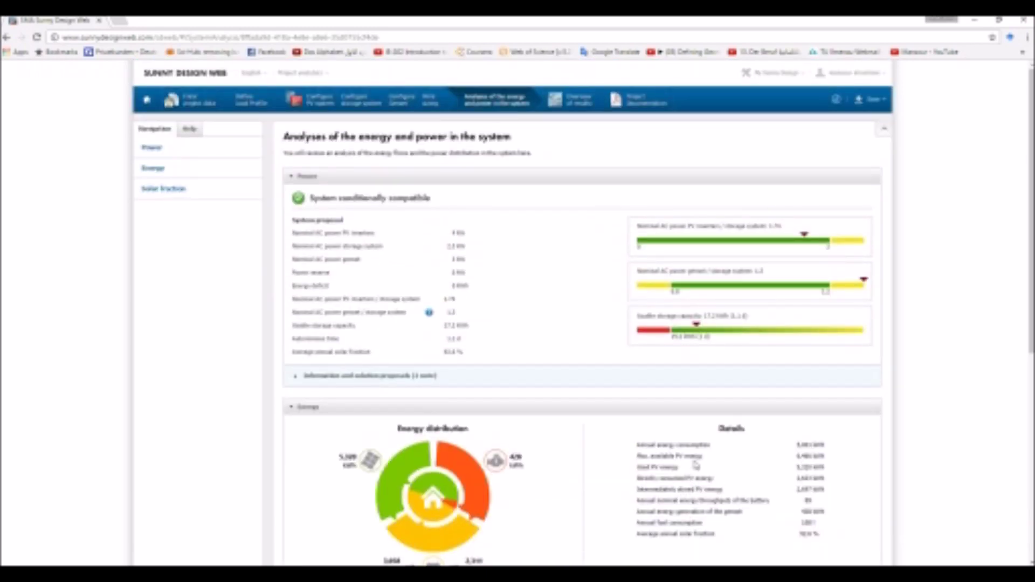
{"action": "scroll", "coordinate": [701, 407], "scroll_direction": "down", "scroll_amount": 2}
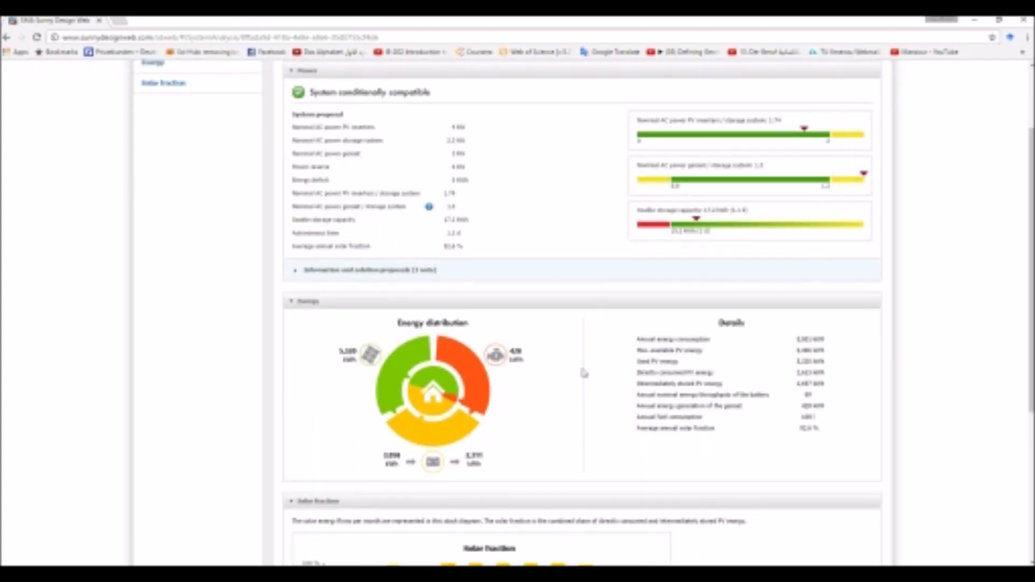
{"action": "scroll", "coordinate": [434, 412], "scroll_direction": "down", "scroll_amount": 1}
{"action": "scroll", "coordinate": [402, 404], "scroll_direction": "down", "scroll_amount": 2}
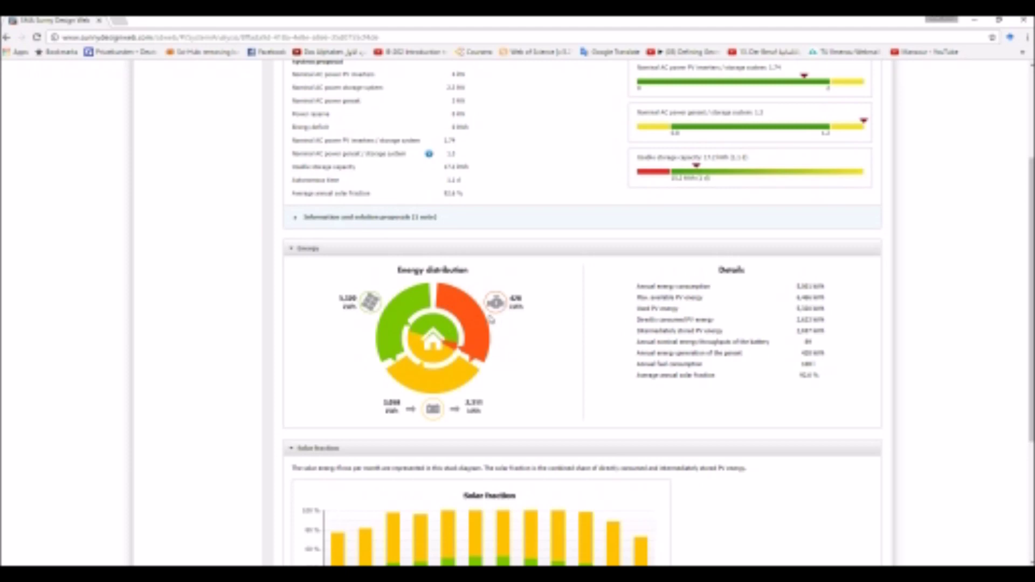
{"action": "scroll", "coordinate": [489, 318], "scroll_direction": "down", "scroll_amount": 2}
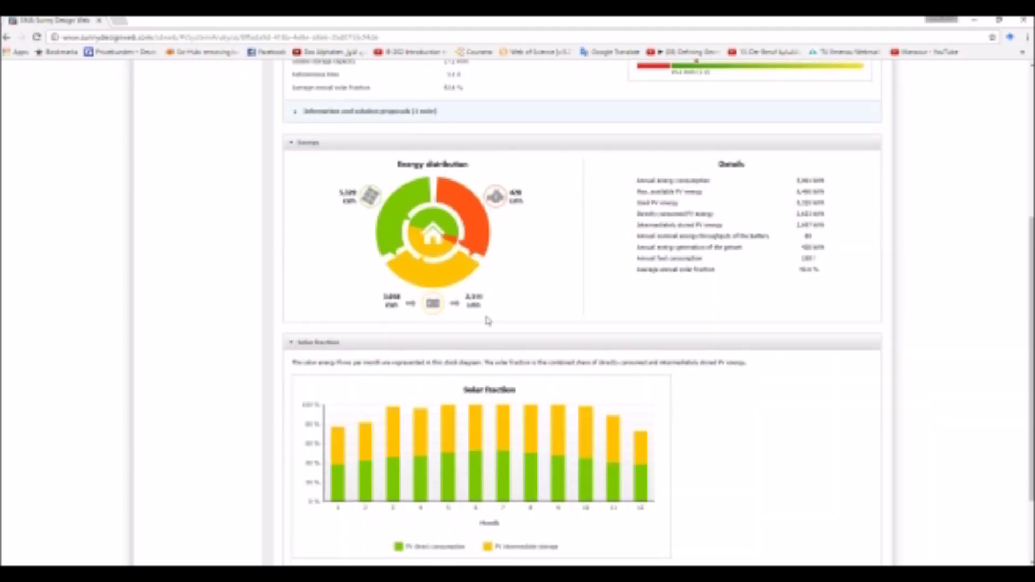
{"action": "scroll", "coordinate": [481, 321], "scroll_direction": "down", "scroll_amount": 2}
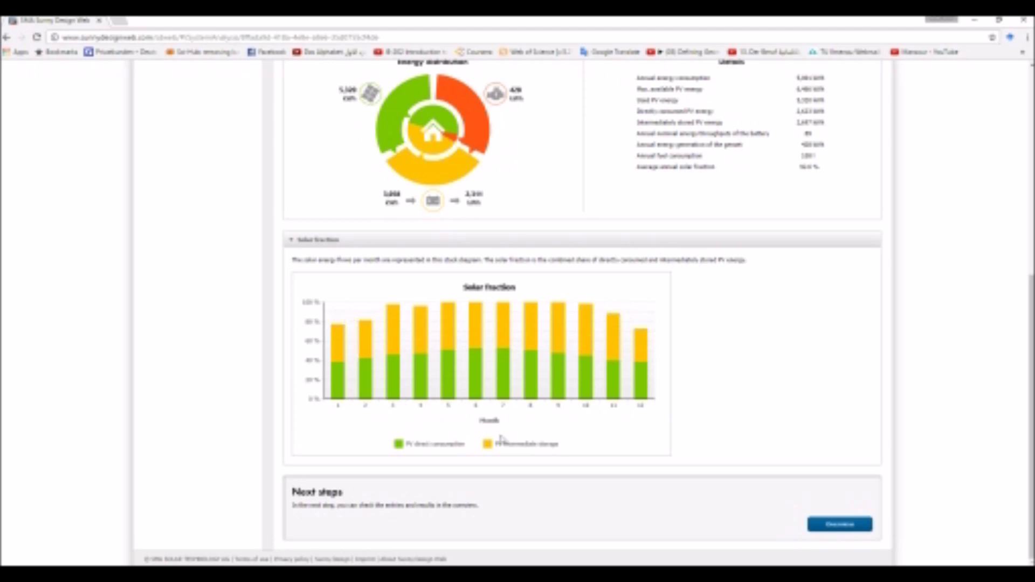
- Go to the results overview and review the project information, project data, system overview, monthly PV energy diagram and wire sizing
{"action": "left_click", "coordinate": [833, 525]}
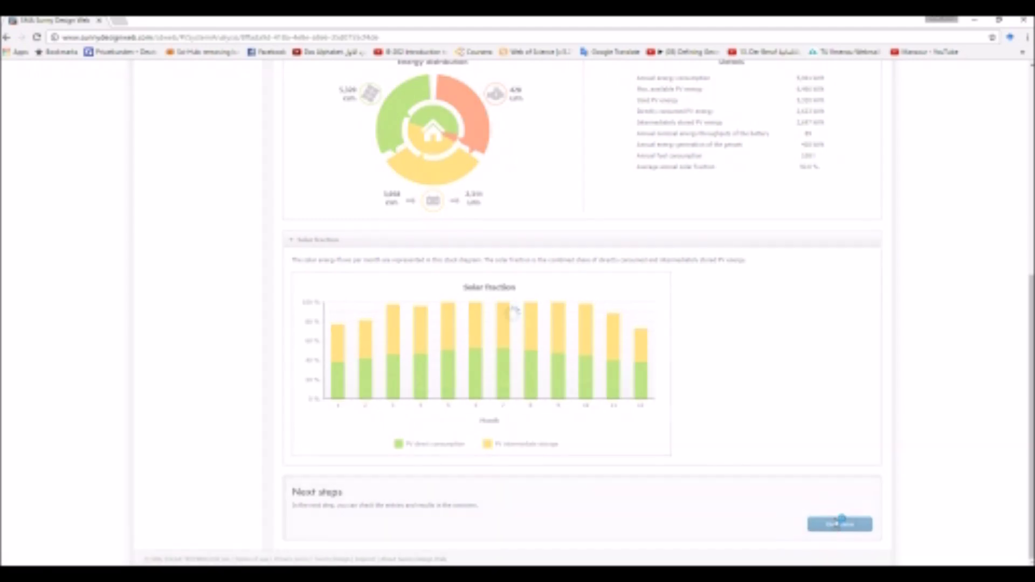
{"action": "scroll", "coordinate": [659, 270], "scroll_direction": "down", "scroll_amount": 15}
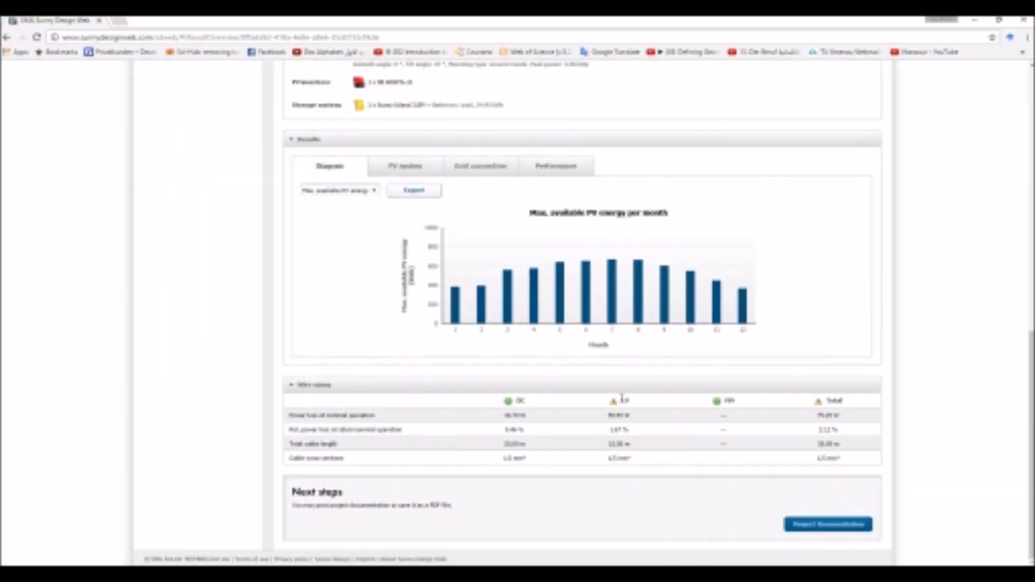
{"action": "scroll", "coordinate": [621, 396], "scroll_direction": "up", "scroll_amount": 15}
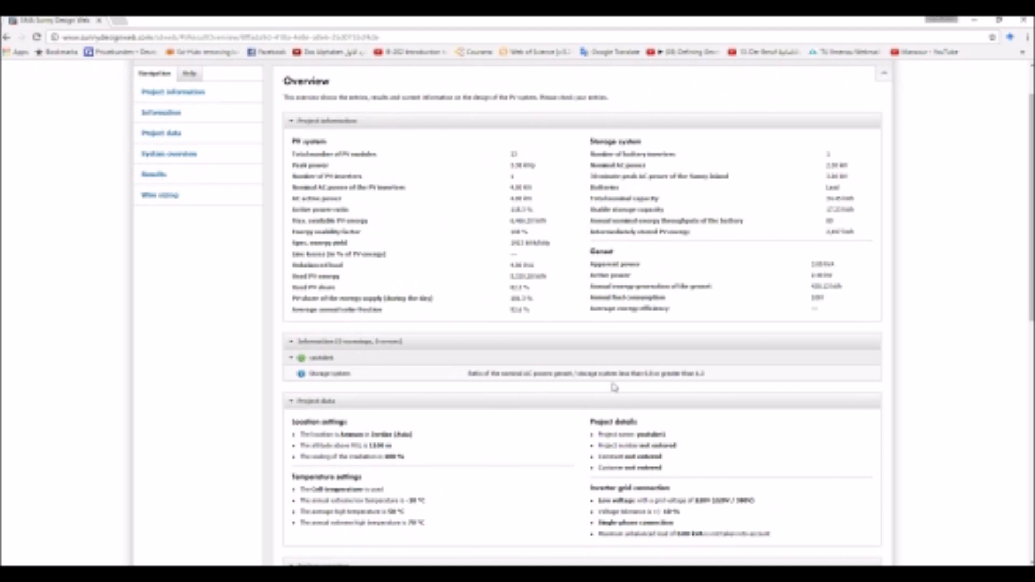
{"action": "scroll", "coordinate": [616, 391], "scroll_direction": "up", "scroll_amount": 1}
{"action": "scroll", "coordinate": [596, 350], "scroll_direction": "down", "scroll_amount": 6}
{"action": "scroll", "coordinate": [595, 346], "scroll_direction": "up", "scroll_amount": 1}
{"action": "scroll", "coordinate": [594, 346], "scroll_direction": "up", "scroll_amount": 5}
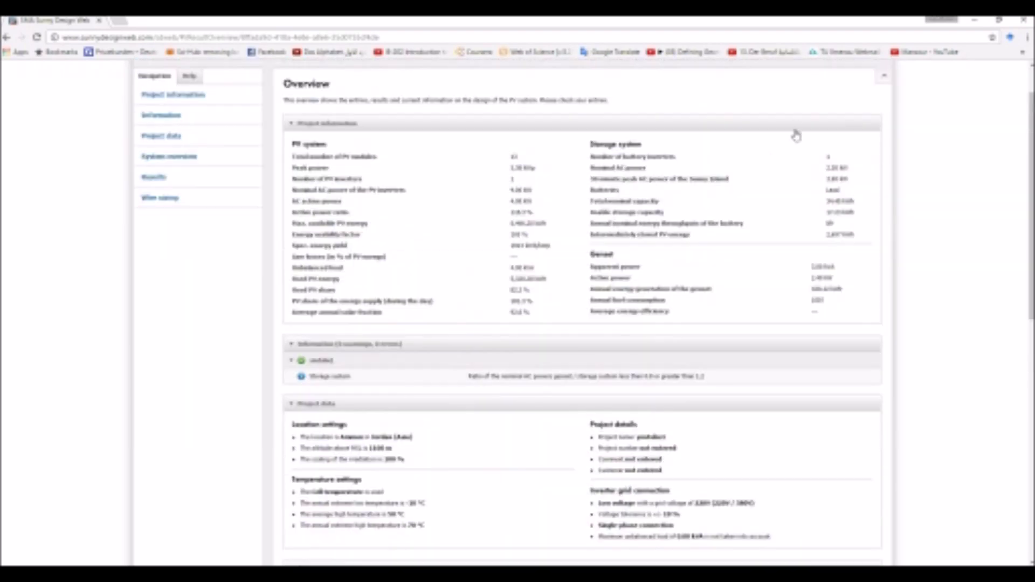
{"action": "scroll", "coordinate": [873, 118], "scroll_direction": "up", "scroll_amount": 1}
{"action": "scroll", "coordinate": [695, 267], "scroll_direction": "down", "scroll_amount": 15}
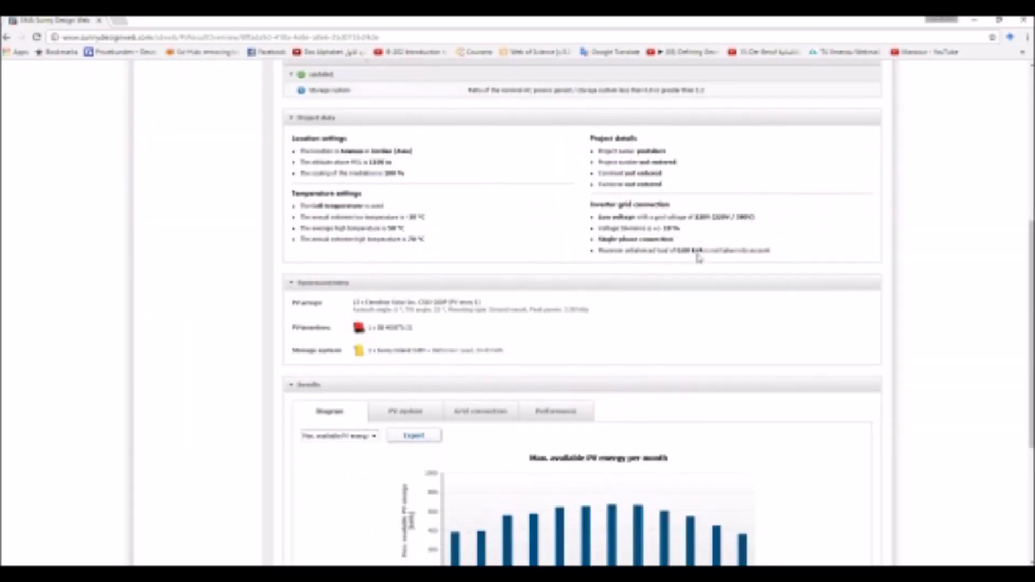
{"action": "scroll", "coordinate": [785, 446], "scroll_direction": "up", "scroll_amount": 1}
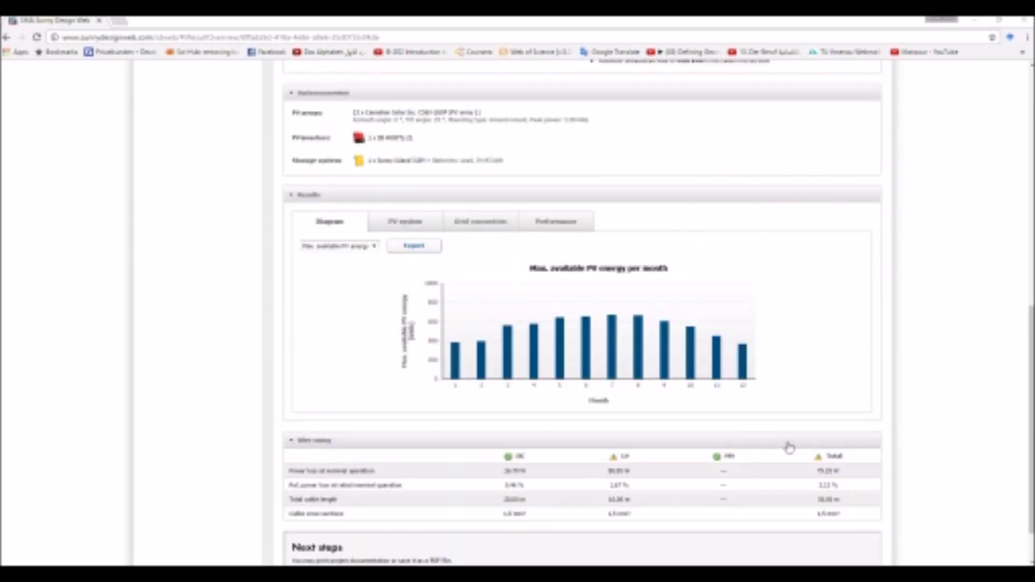
{"action": "scroll", "coordinate": [781, 442], "scroll_direction": "down", "scroll_amount": 1}
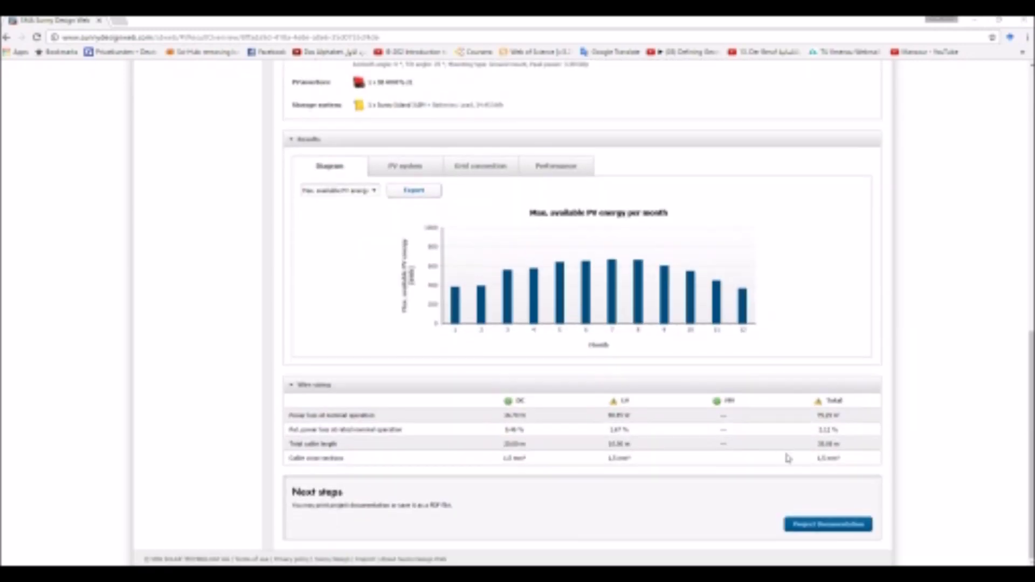
- Go to the project documentation and examine the report preview and the document, design and paper size settings
{"action": "left_click", "coordinate": [820, 525]}
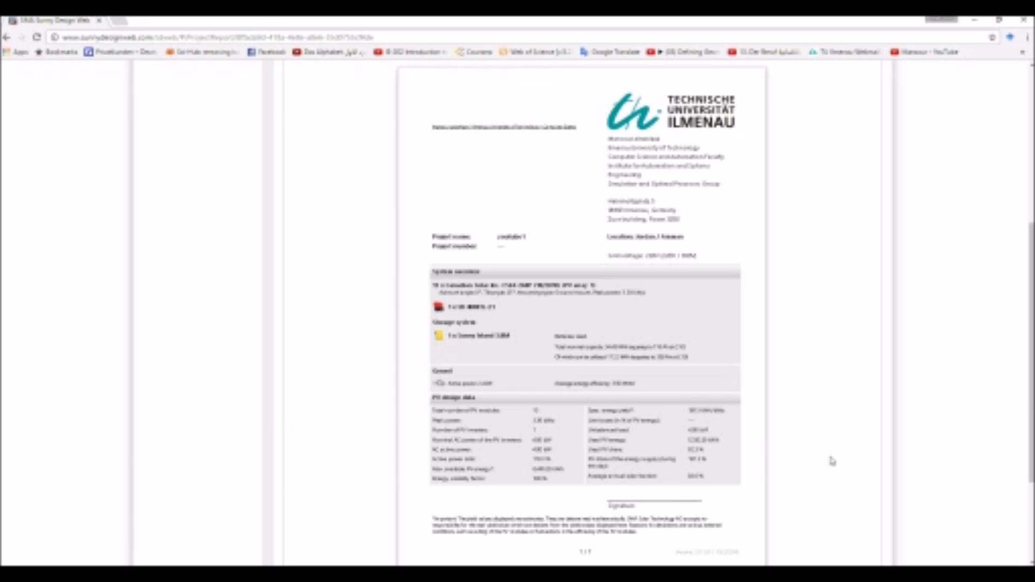
{"action": "scroll", "coordinate": [810, 455], "scroll_direction": "down", "scroll_amount": 2}
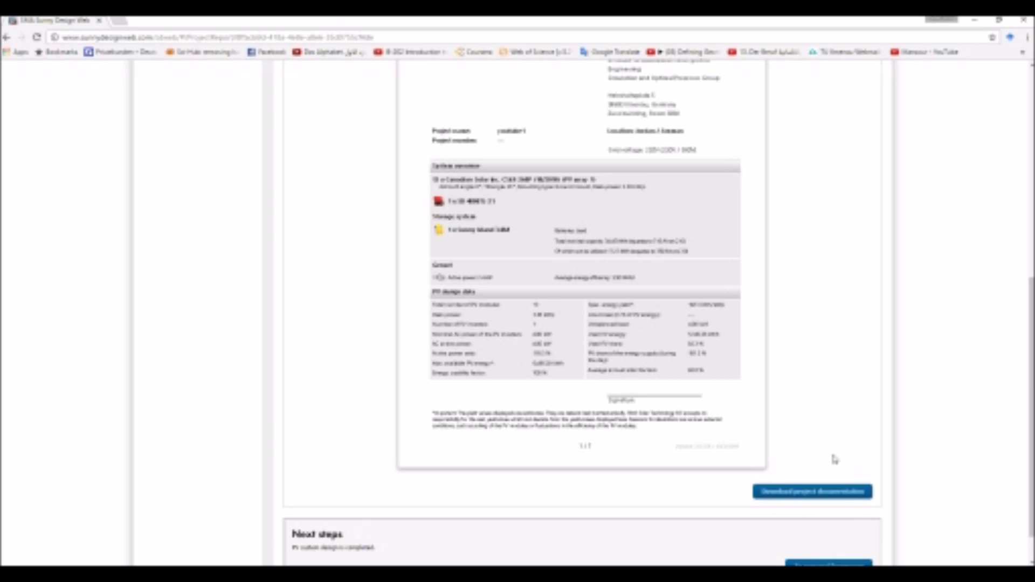
{"action": "scroll", "coordinate": [646, 345], "scroll_direction": "up", "scroll_amount": 7}
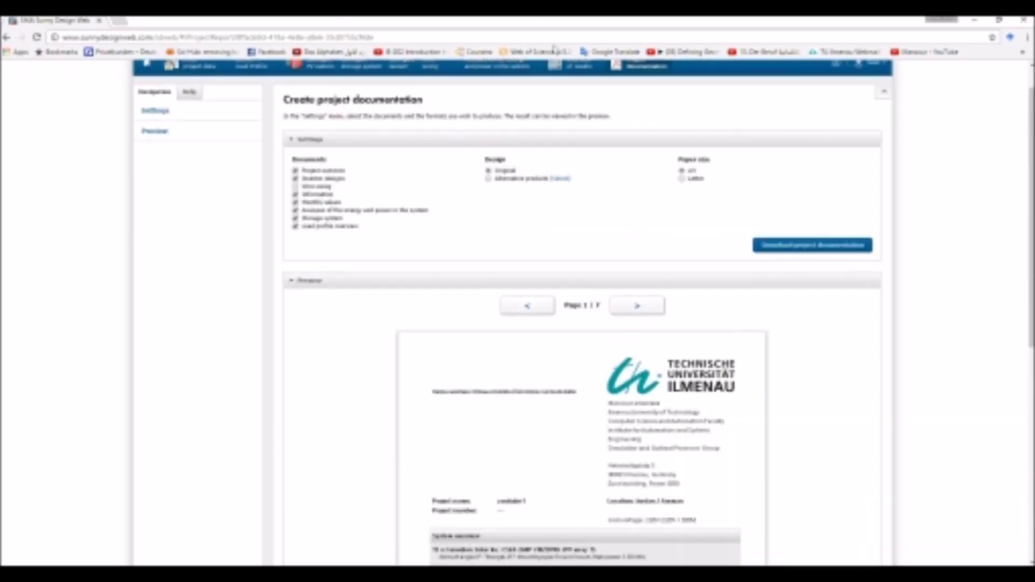
- Return to the overview of results and recheck the project data, PV arrays, inverter and storage system entries
{"action": "left_click", "coordinate": [574, 73]}
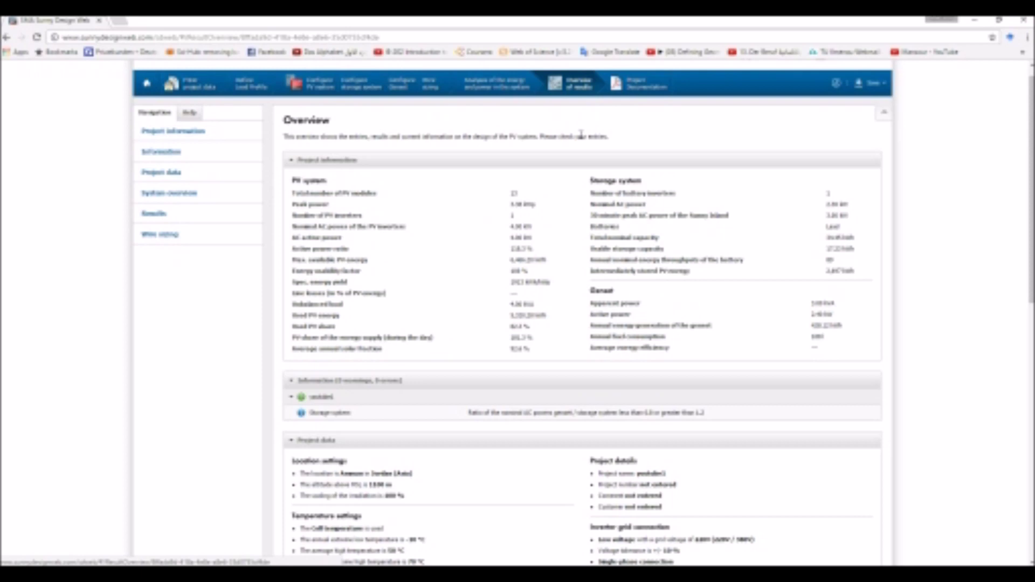
{"action": "scroll", "coordinate": [577, 140], "scroll_direction": "down", "scroll_amount": 10}
{"action": "scroll", "coordinate": [559, 178], "scroll_direction": "up", "scroll_amount": 5}
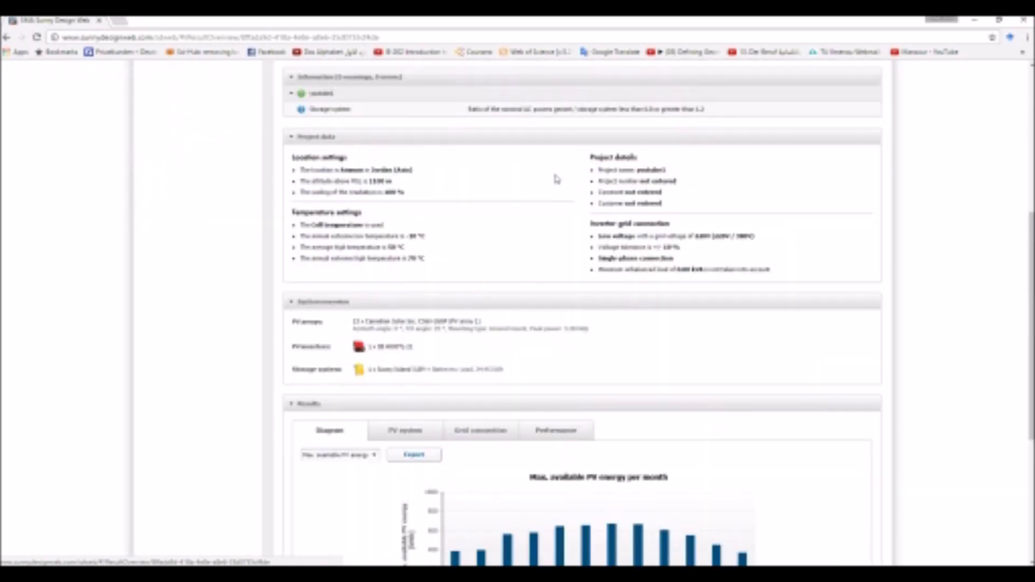